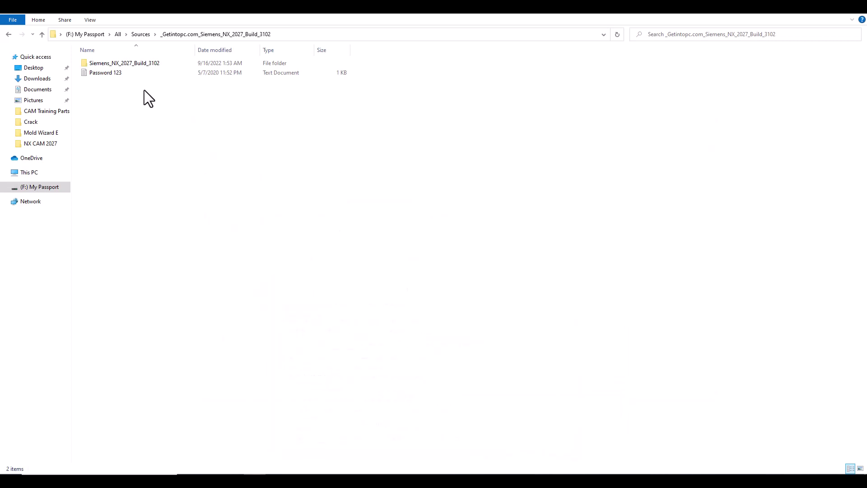
Browse into the Siemens_NX_2027_Build_3102 Crack folder and back up to the download folder
double_click(137, 64)
double_click(112, 64)
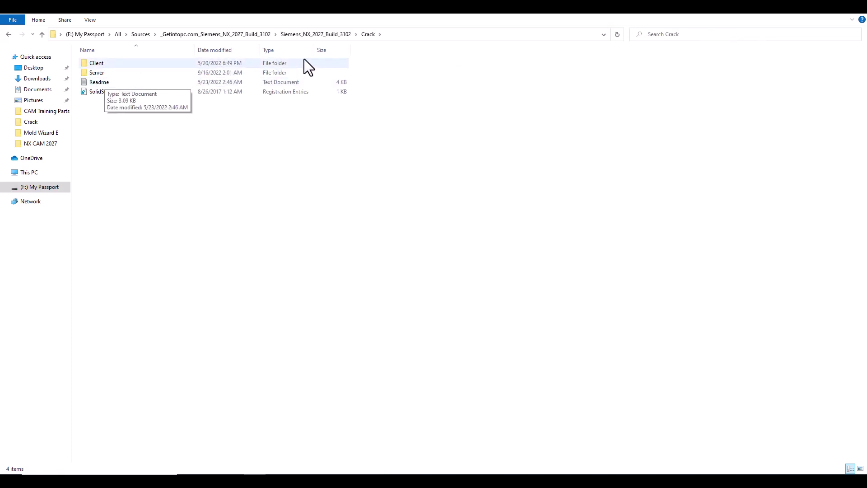
click(316, 35)
click(252, 35)
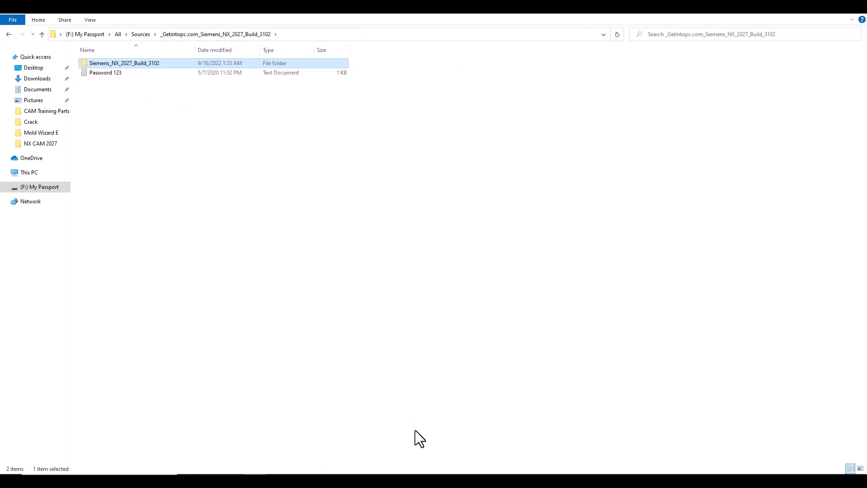
In the Readme, highlight the uninstall and setup media instructions
key(alt+Tab)
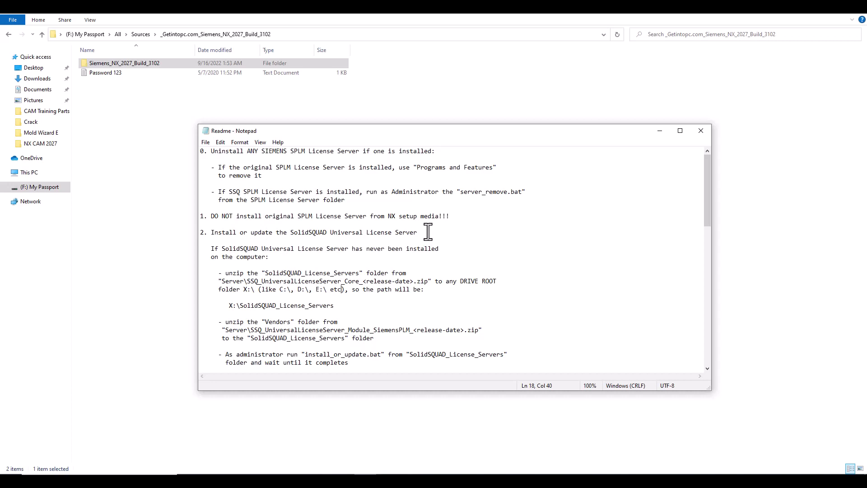
drag(455, 216, 194, 152)
click(216, 154)
click(473, 214)
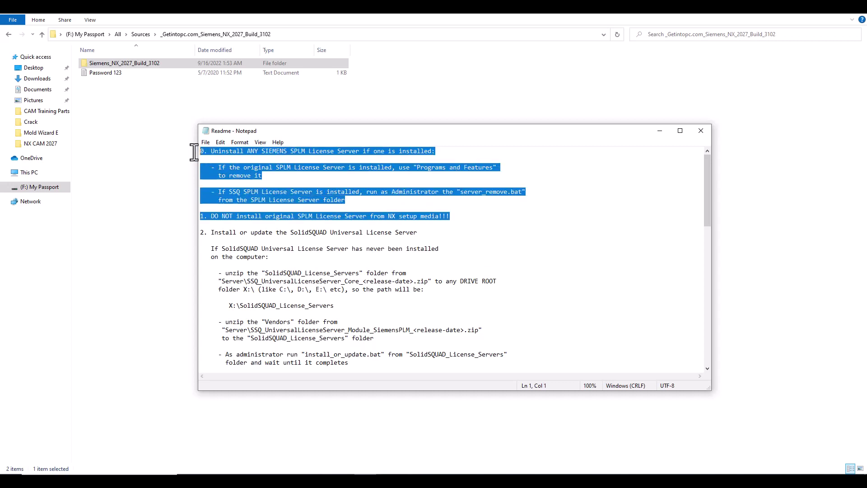
scroll(373, 232, down, 3)
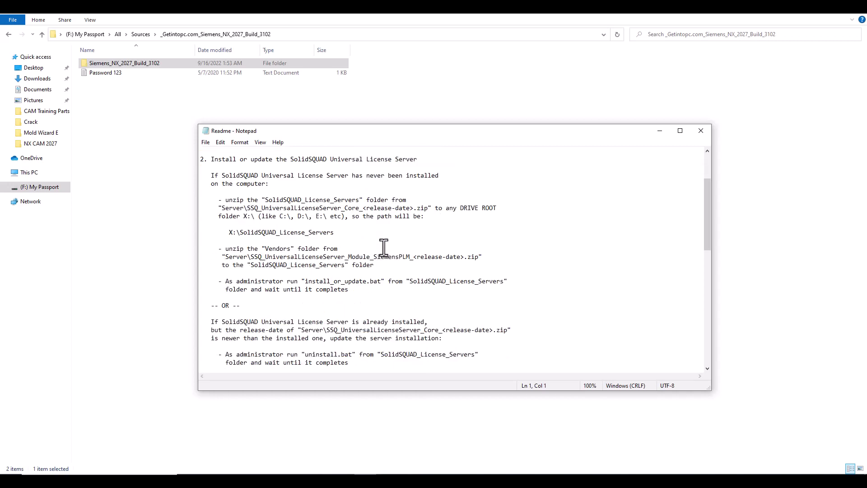
Highlight step 2's heading, unzip instruction and Core archive path, then return to Explorer
drag(211, 159, 336, 172)
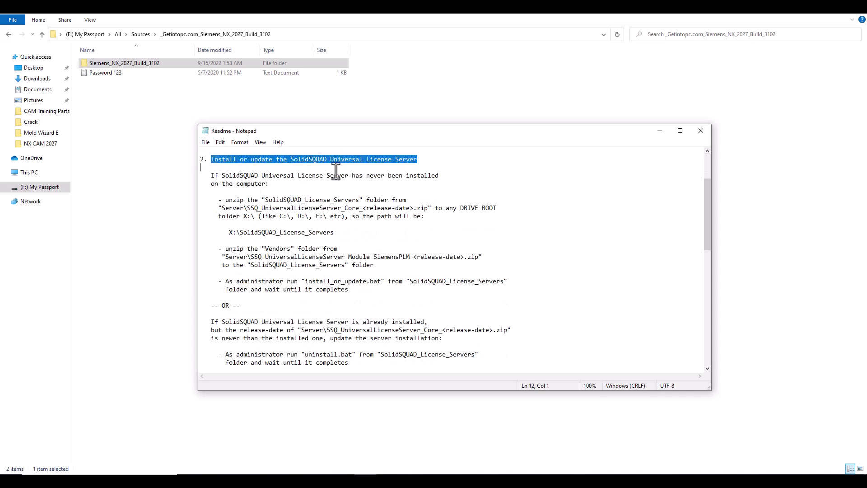
click(379, 202)
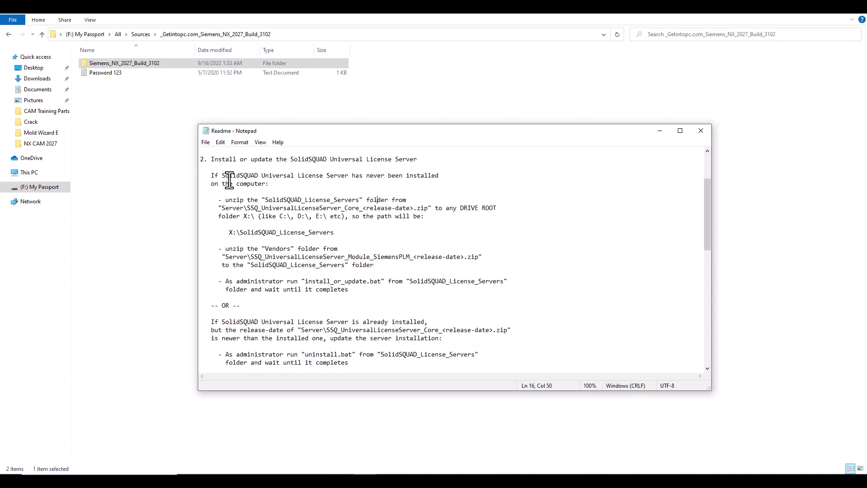
drag(225, 201, 408, 201)
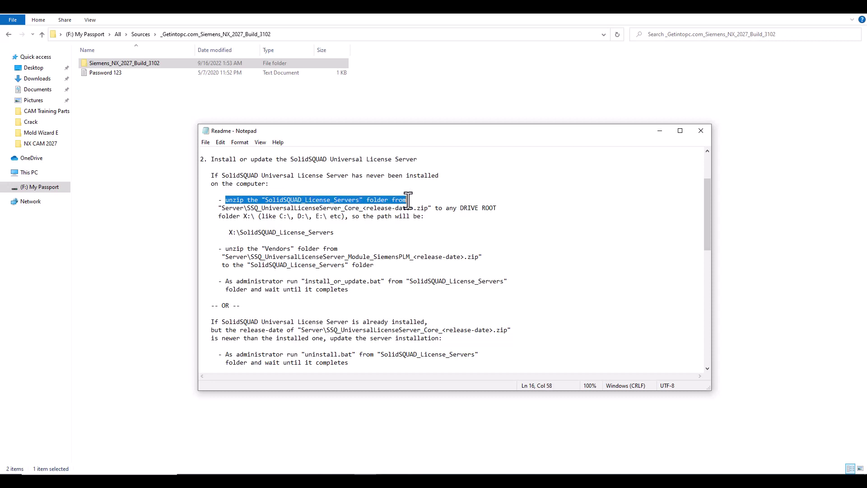
drag(225, 209, 359, 211)
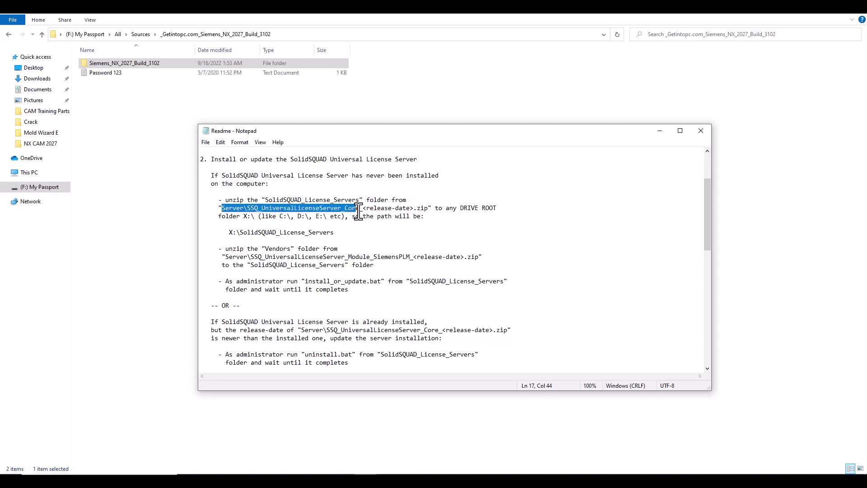
click(137, 135)
Open Crack > Server and extract the Core license server archive
double_click(123, 62)
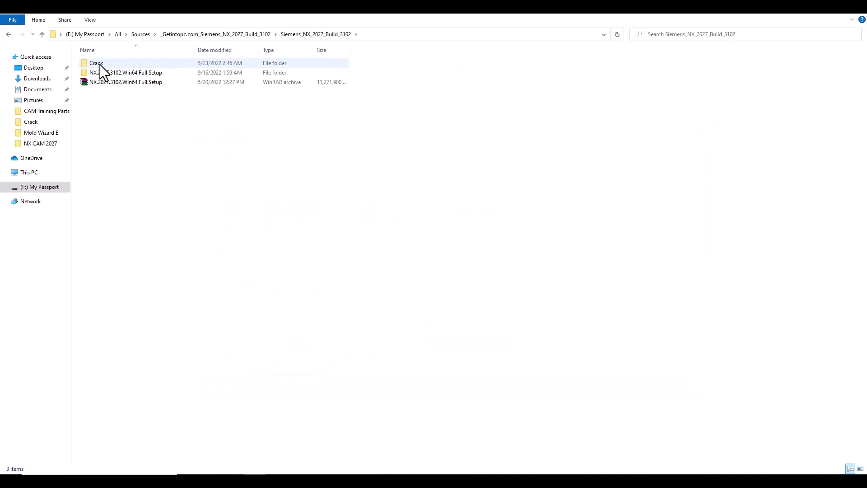
double_click(100, 64)
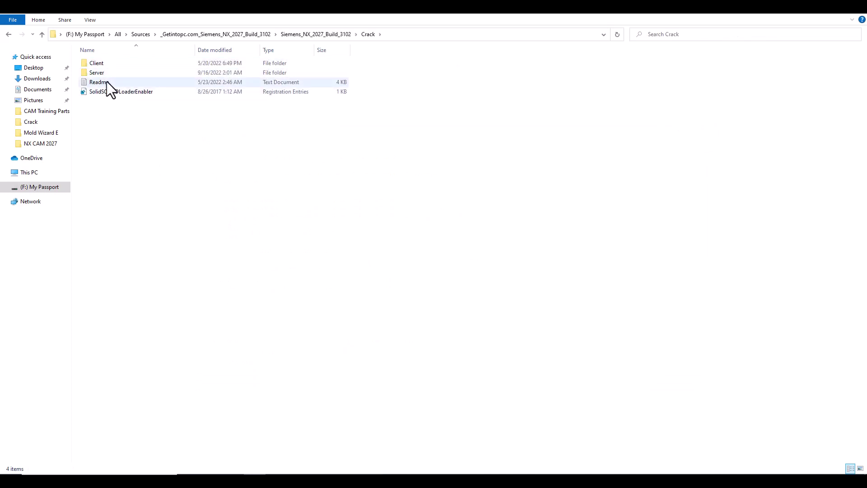
double_click(101, 73)
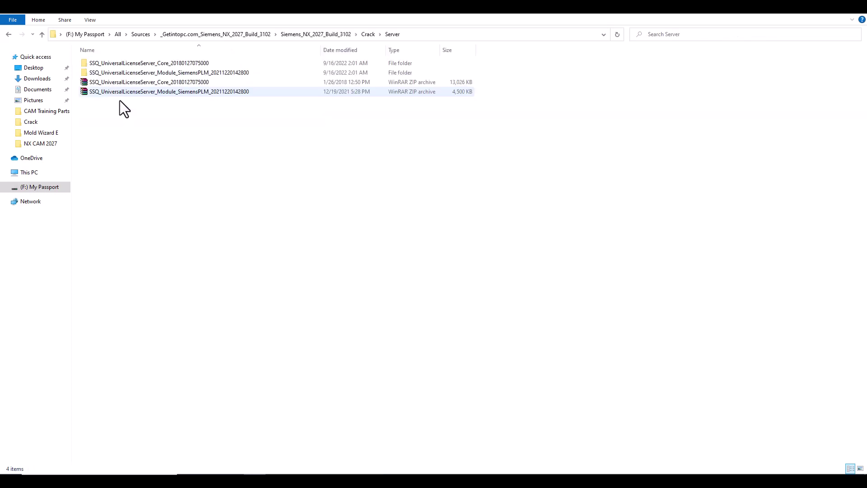
click(149, 63)
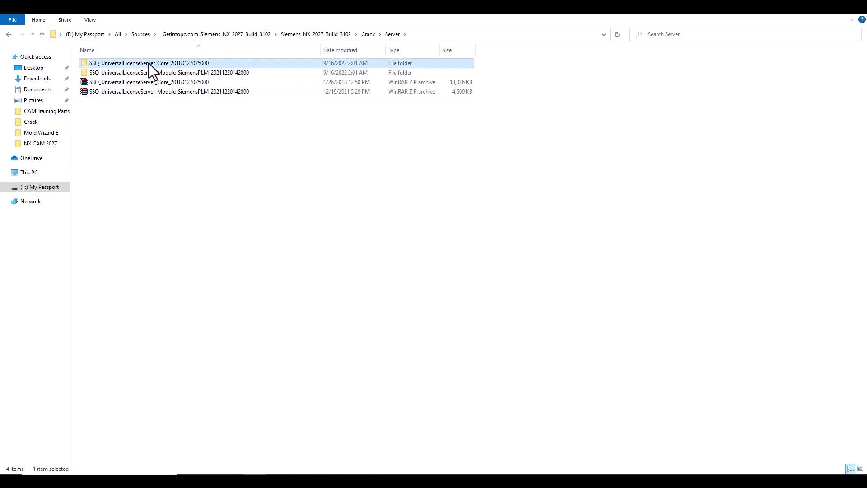
click(156, 83)
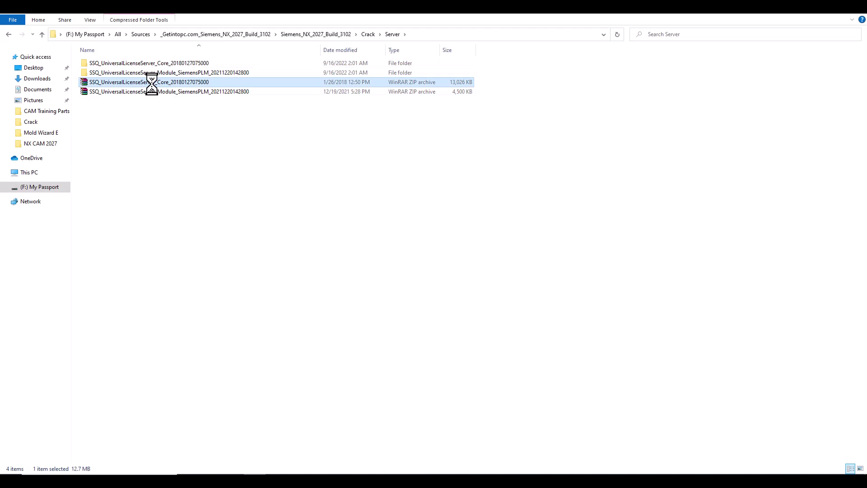
right_click(152, 84)
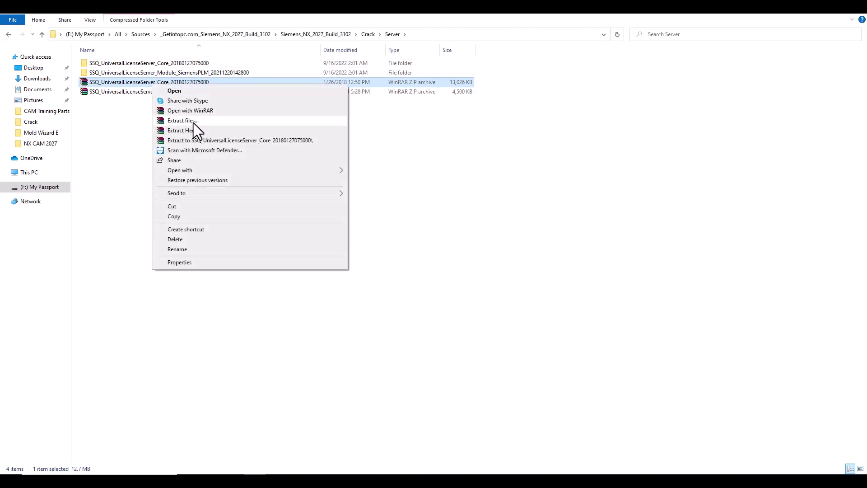
click(180, 130)
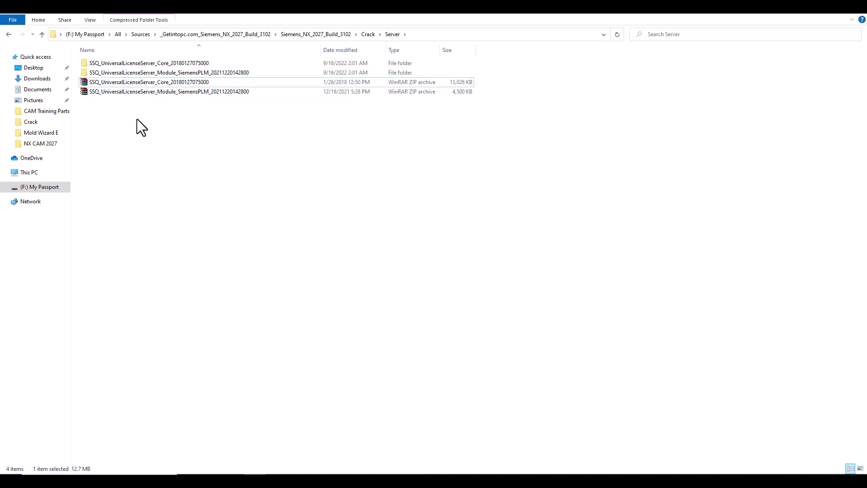
Copy SolidSQUAD_License_Servers from the extracted Core folder and open a second window at C:
double_click(157, 64)
right_click(123, 64)
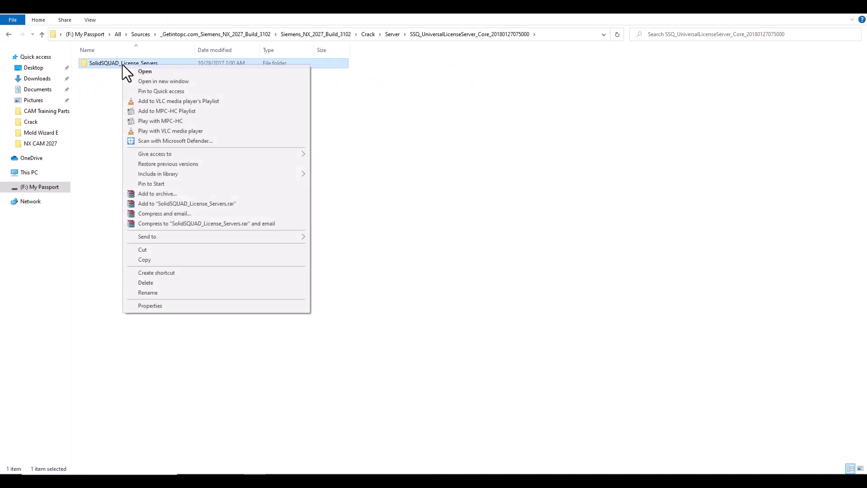
click(166, 260)
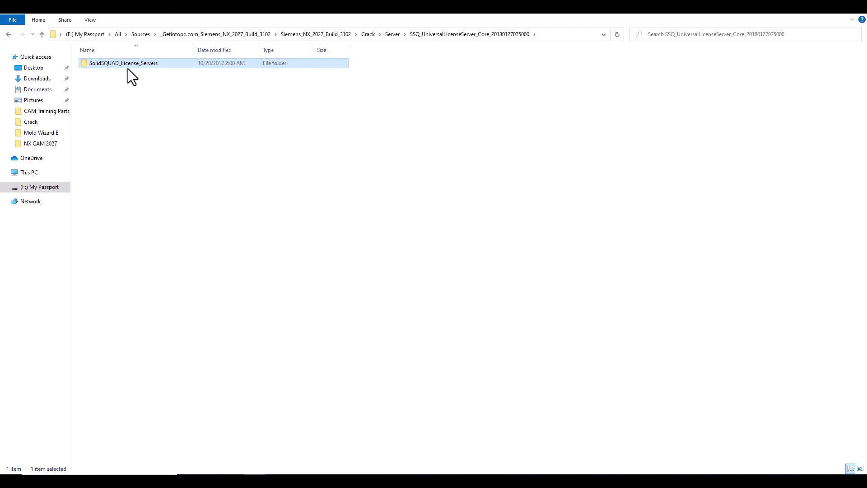
right_click(253, 481)
click(242, 433)
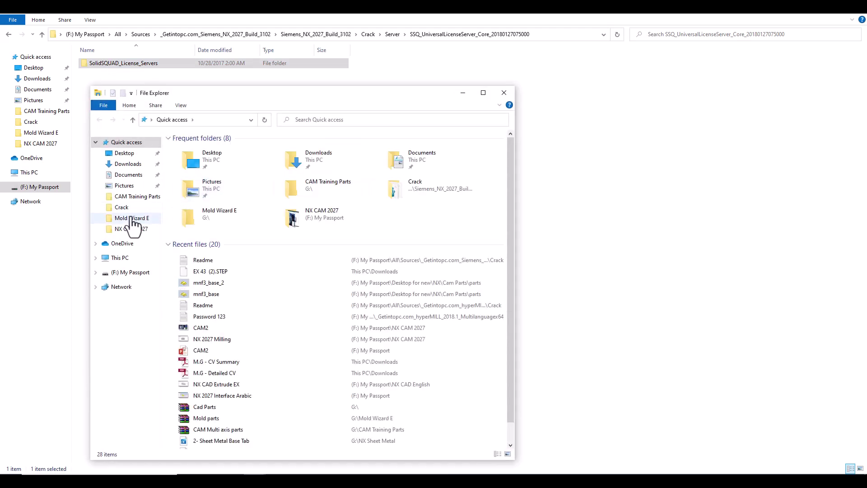
click(120, 258)
double_click(225, 248)
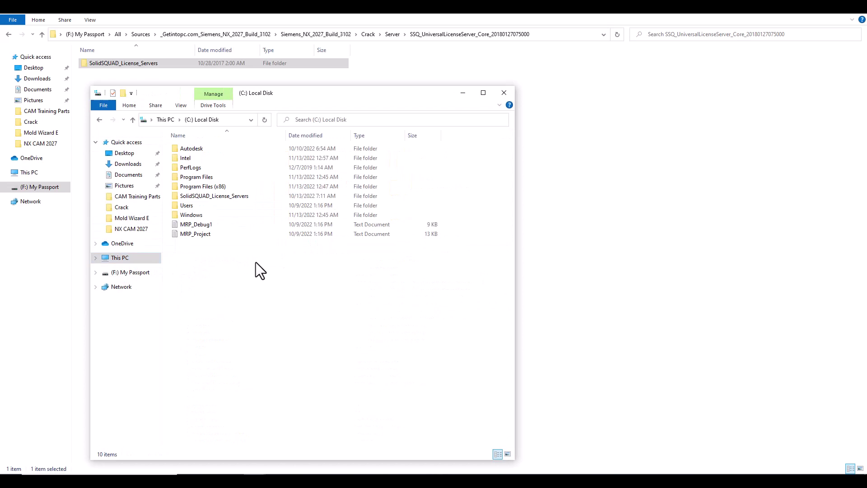
Paste the SolidSQUAD_License_Servers folder into the root of C:
click(226, 200)
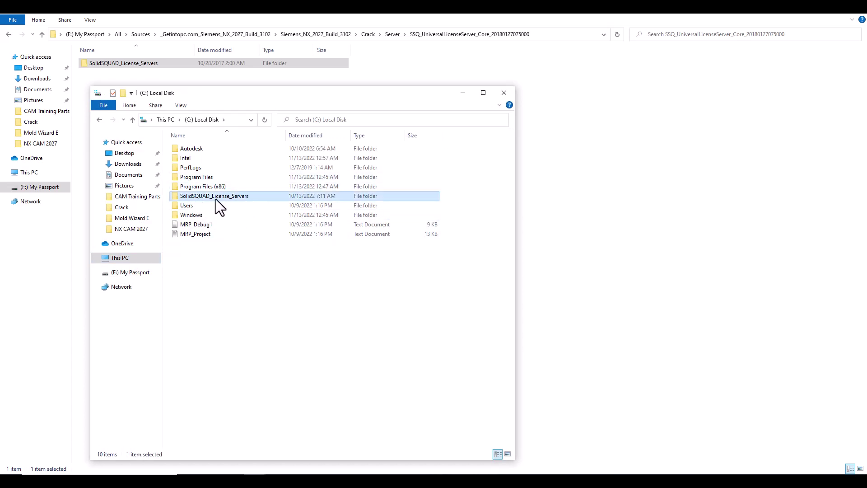
right_click(201, 286)
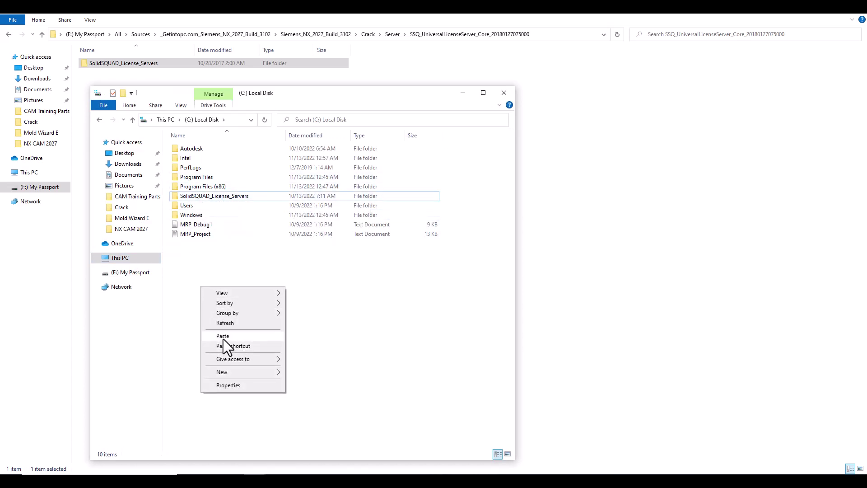
click(223, 335)
click(218, 196)
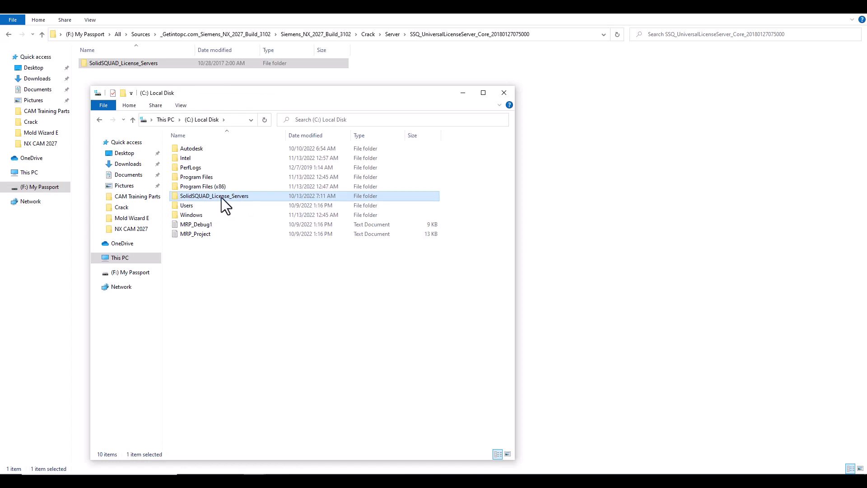
click(455, 178)
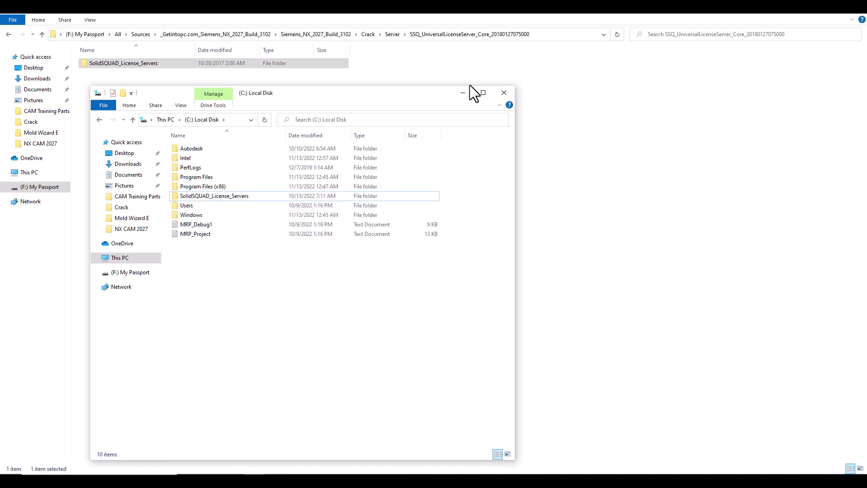
Highlight the Readme step to unzip the Vendors archive into SolidSQUAD_License_Servers
click(367, 473)
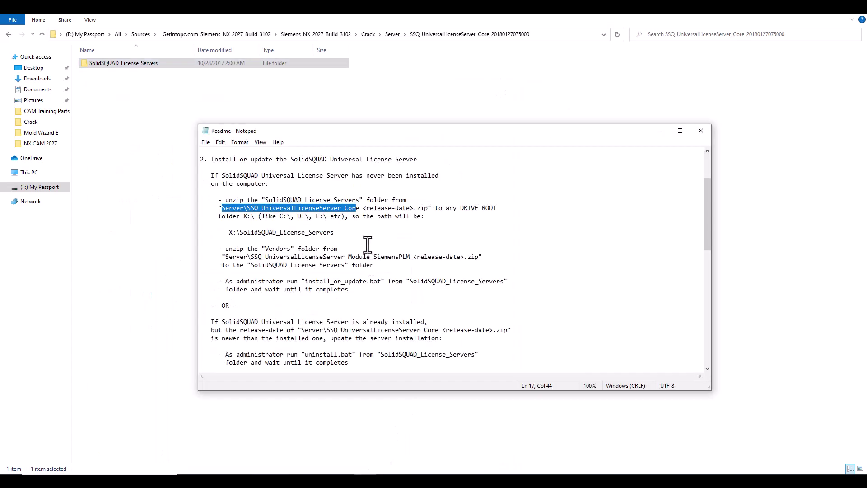
click(369, 215)
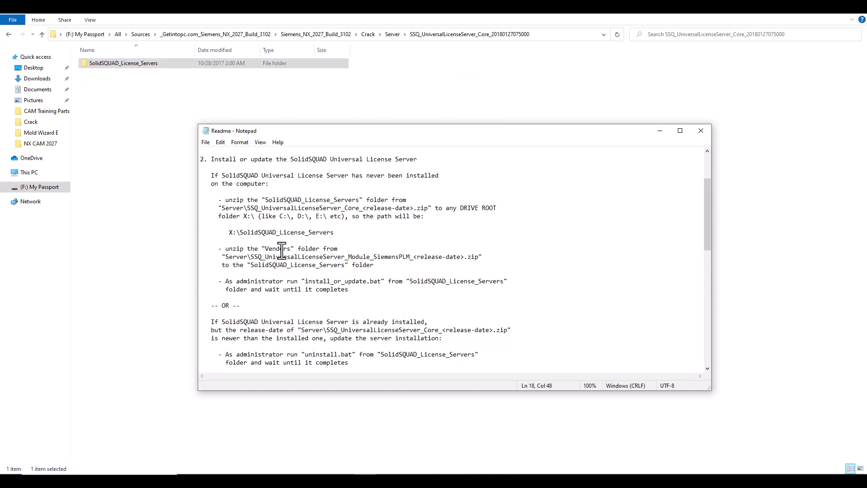
drag(229, 248, 339, 249)
drag(225, 256, 471, 256)
drag(240, 265, 362, 266)
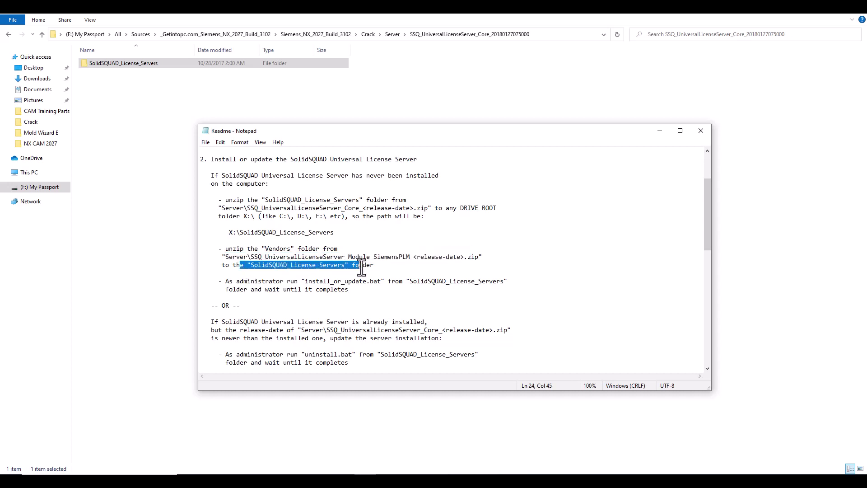
click(302, 266)
drag(266, 248, 420, 256)
click(270, 256)
click(377, 265)
Open the SiemensPLM module folder, check its Vendors folder and copy it
click(190, 87)
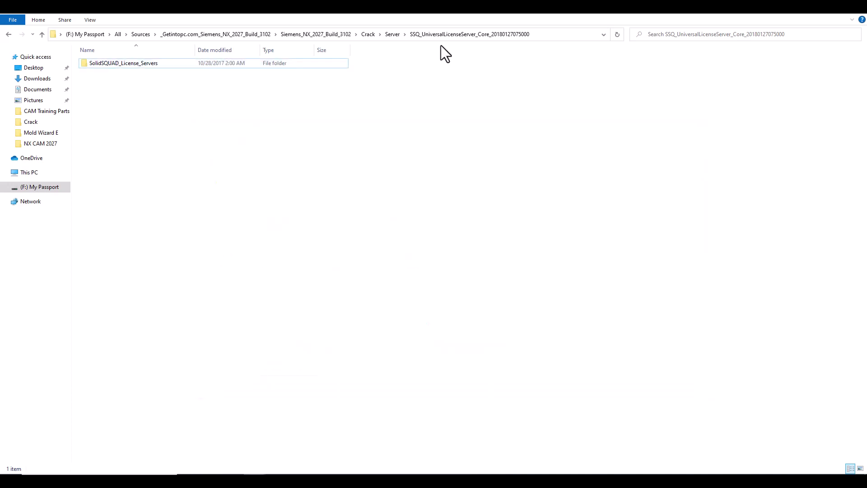
click(393, 34)
click(140, 74)
double_click(140, 74)
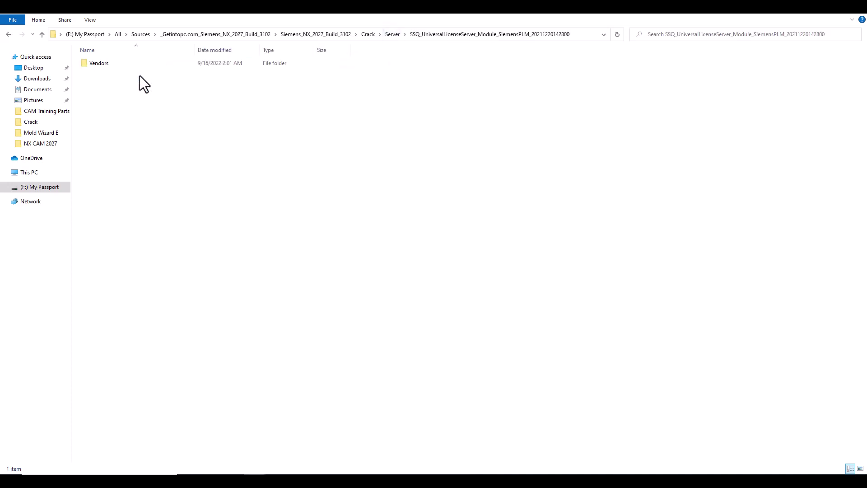
click(103, 63)
double_click(101, 64)
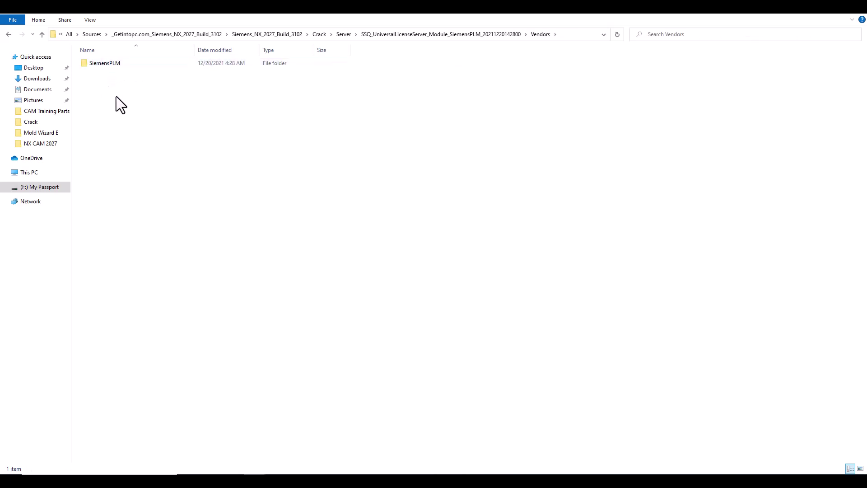
click(467, 35)
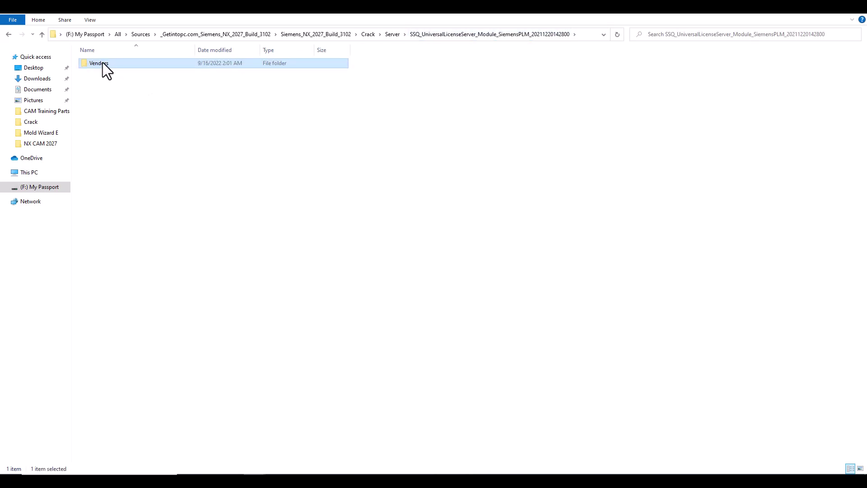
right_click(103, 62)
click(131, 258)
Extract the SiemensPLM module zip and copy Vendors from the freshly extracted folder
click(391, 34)
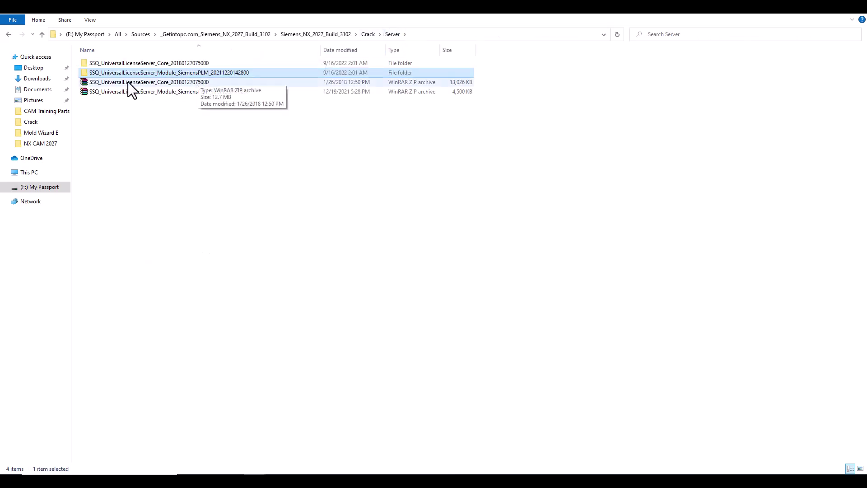
click(173, 91)
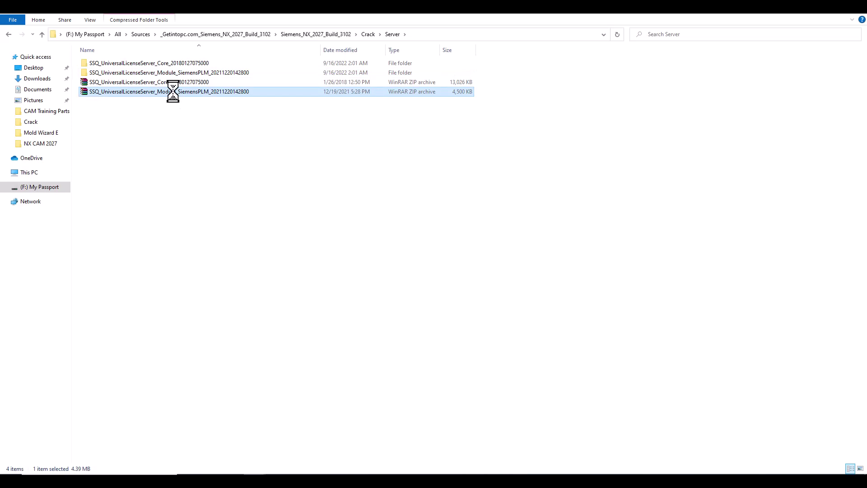
right_click(173, 92)
click(204, 128)
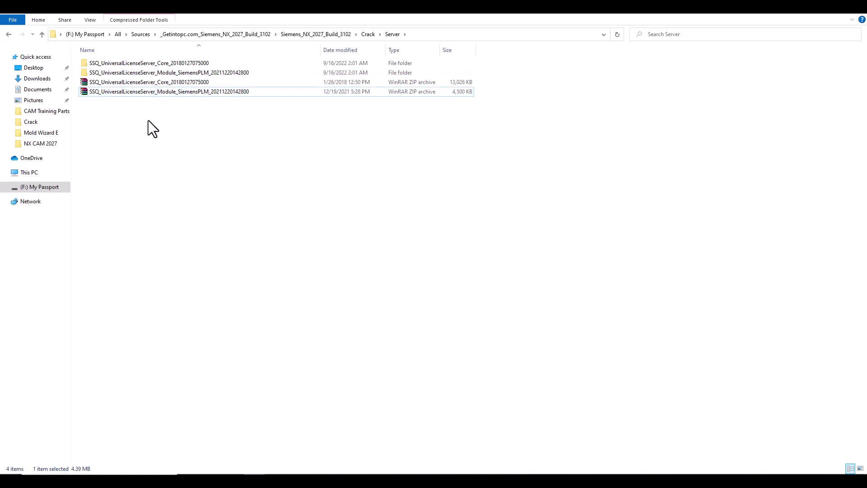
double_click(171, 73)
right_click(99, 64)
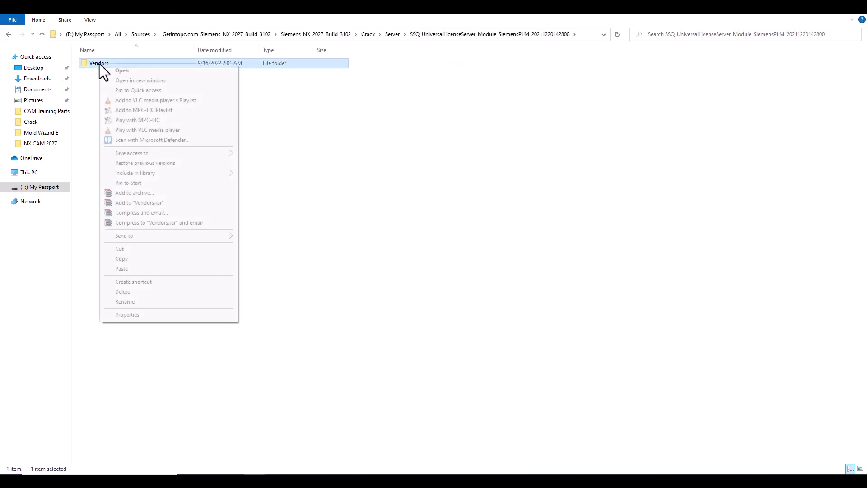
click(137, 260)
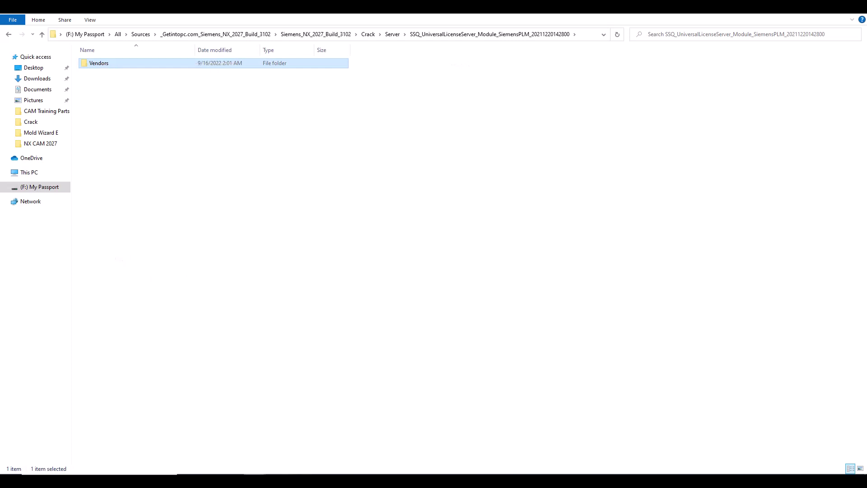
Open SolidSQUAD_License_Servers in the C: window and dismiss its paste options without pasting
mouse_move(253, 481)
click(301, 437)
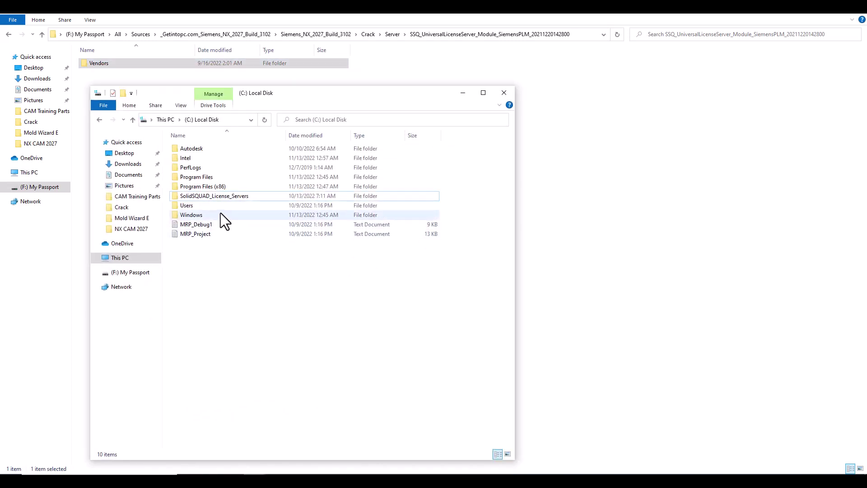
double_click(210, 196)
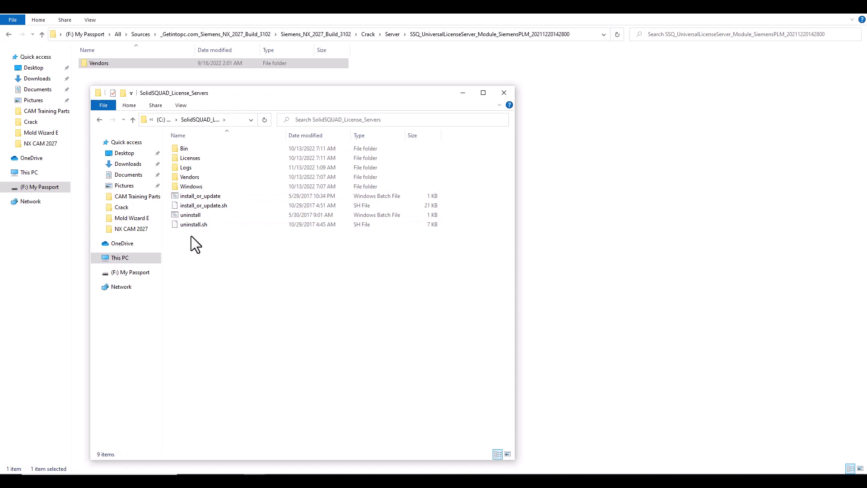
click(189, 177)
right_click(190, 250)
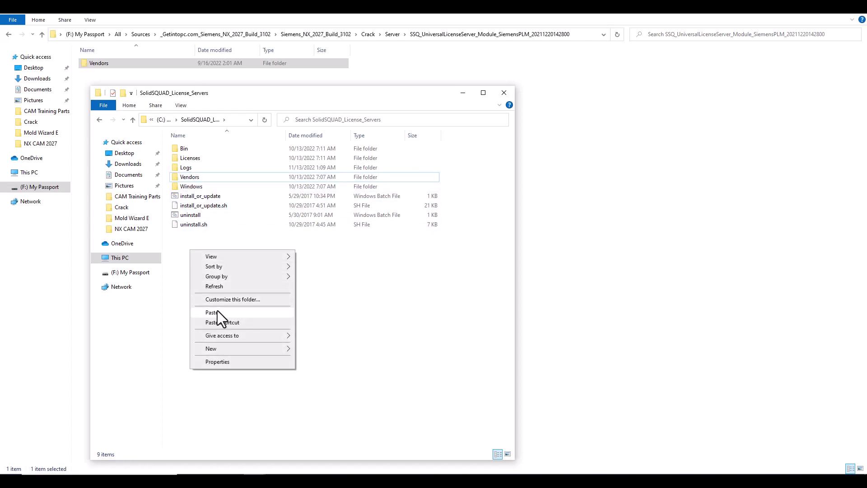
click(179, 288)
Scroll the Readme to the line about running install_or_update.bat as administrator
click(164, 119)
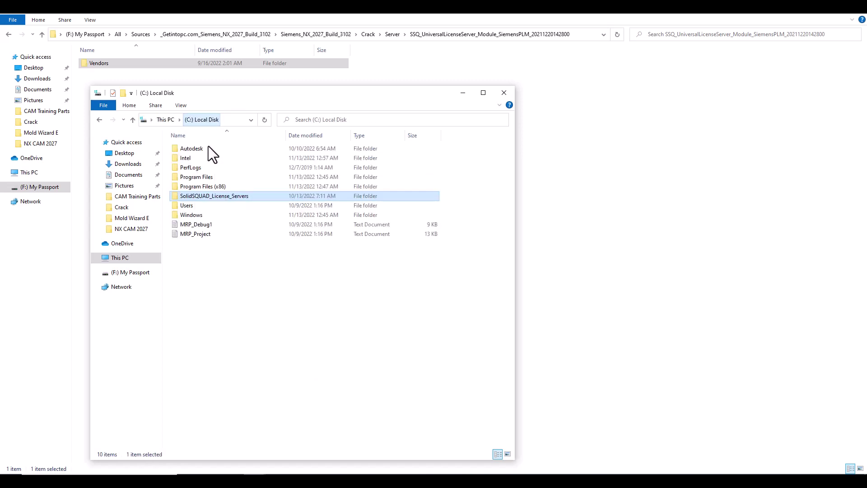
key(alt+Tab)
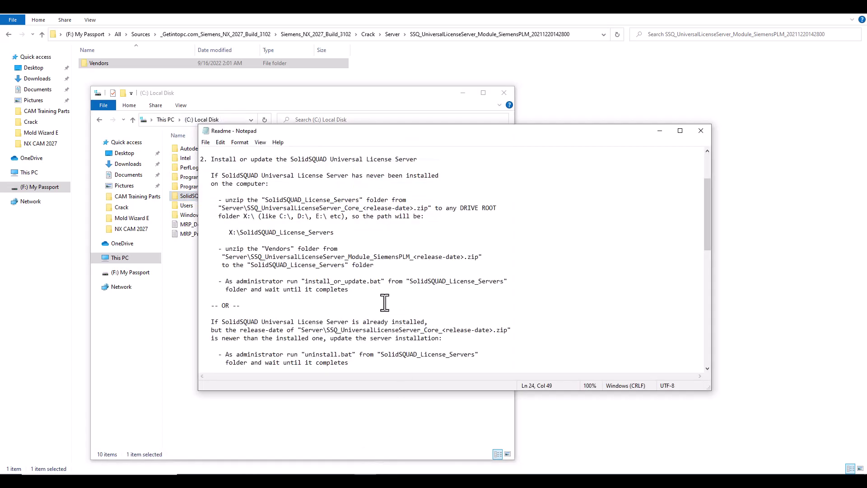
scroll(289, 285, down, 1)
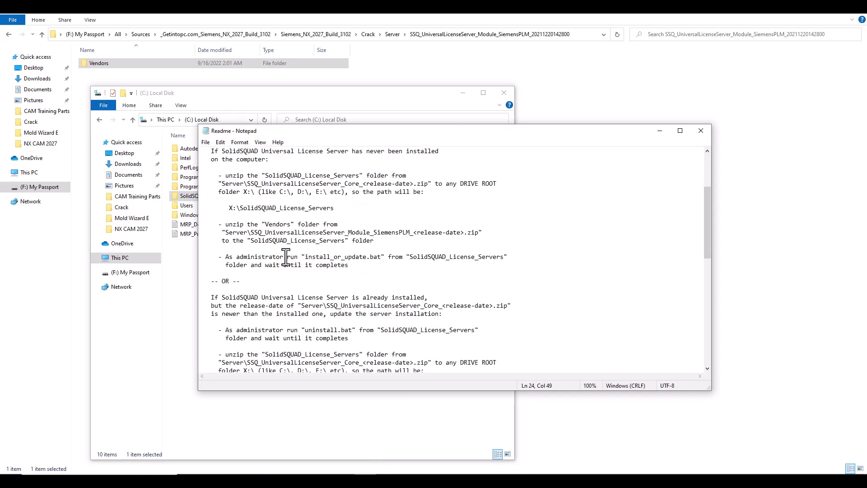
drag(229, 257, 502, 261)
Open SolidSQUAD_License_Servers on C:, widen the window and run install_or_update as administrator
click(239, 270)
click(660, 131)
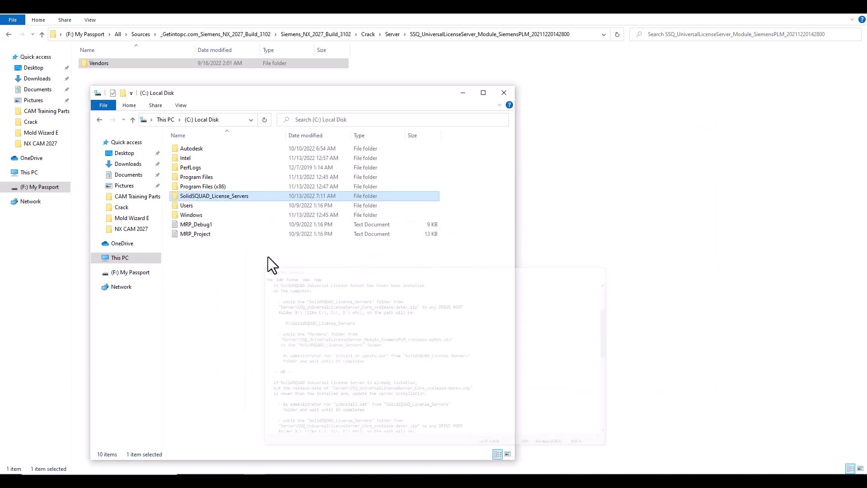
double_click(201, 196)
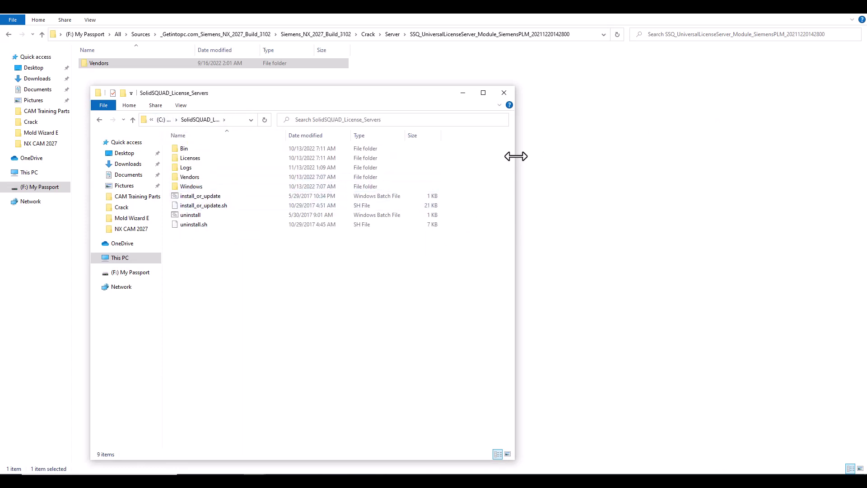
drag(515, 156, 844, 146)
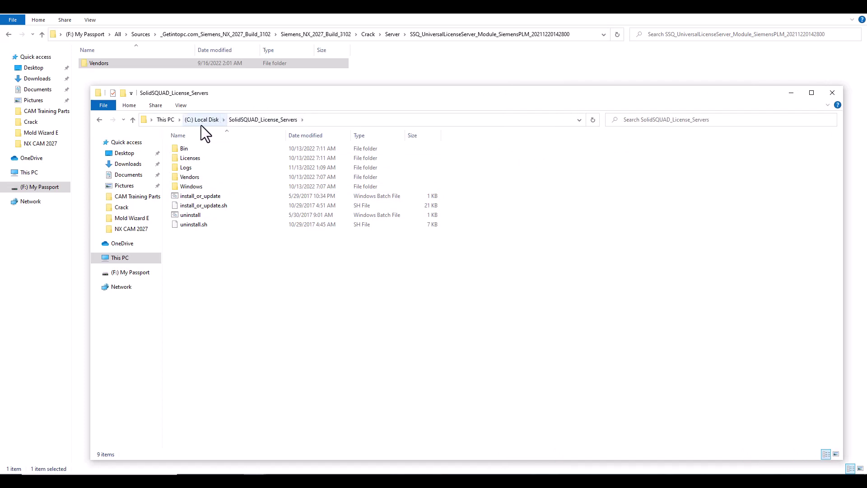
click(199, 196)
right_click(199, 196)
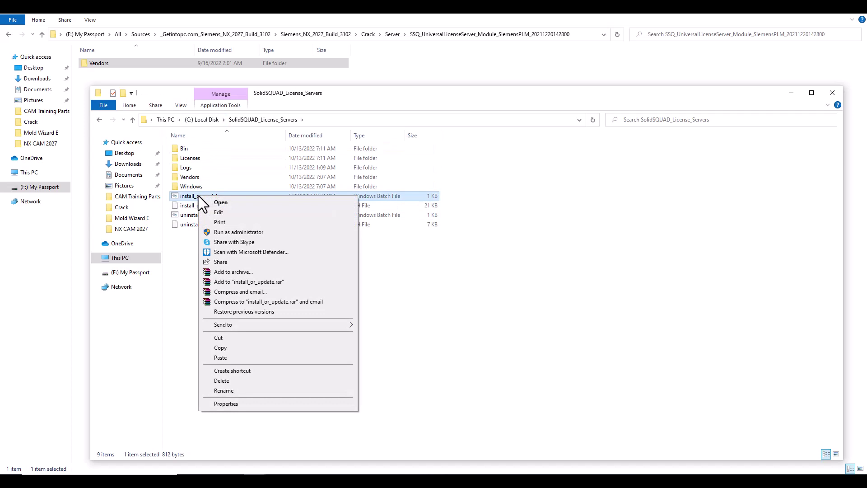
click(248, 232)
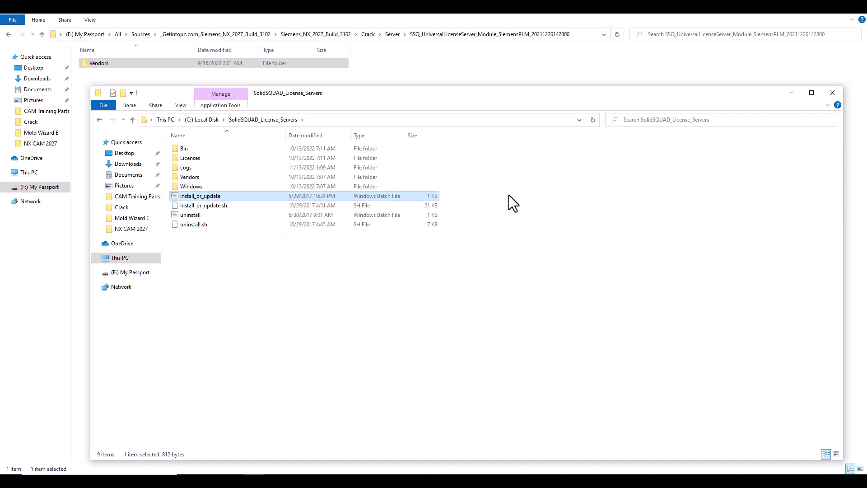
click(219, 275)
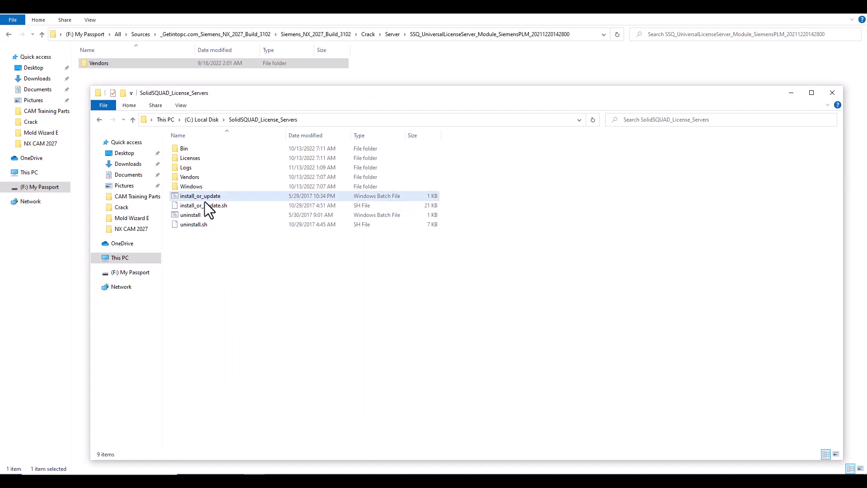
Read the Readme's update options down to steps 5–7: NX install, folder overwrite, registry
click(379, 473)
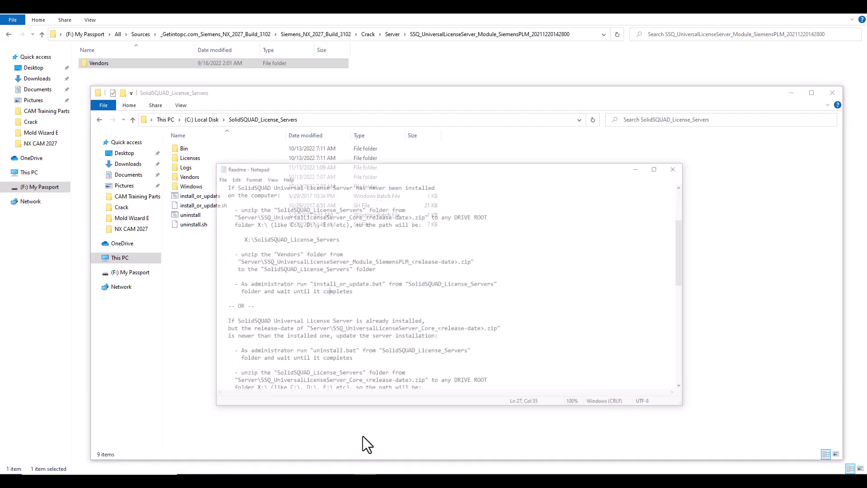
click(355, 267)
drag(355, 267, 212, 297)
scroll(251, 217, down, 4)
click(225, 183)
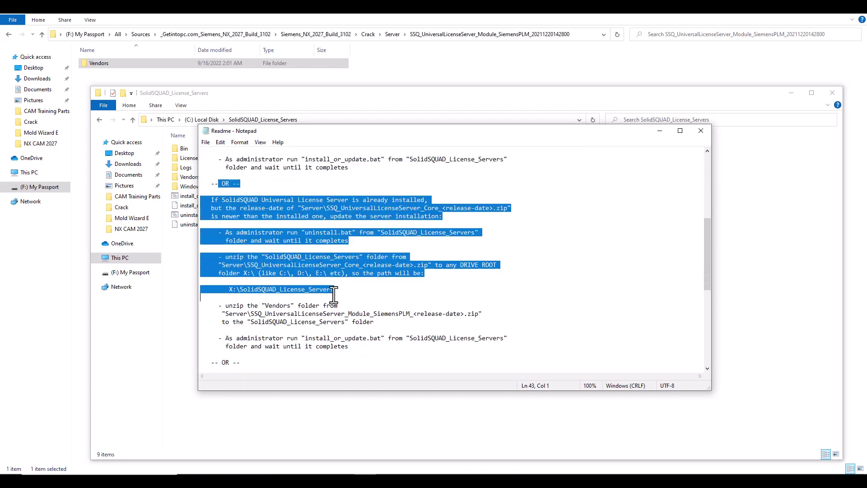
scroll(299, 259, down, 7)
drag(220, 192, 348, 289)
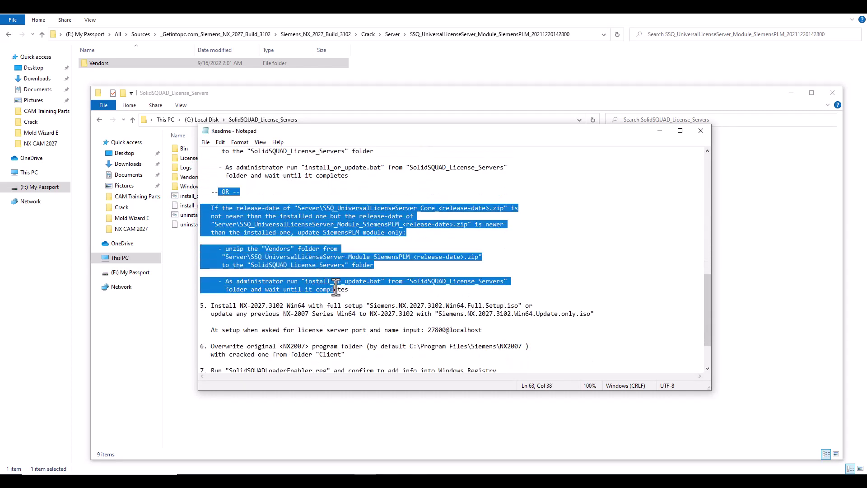
scroll(349, 289, down, 2)
click(228, 246)
drag(211, 256, 338, 266)
click(338, 265)
Close the Readme and run Launch from the NX.2027.3102.Win64.Full.Setup folder
key(alt+F4)
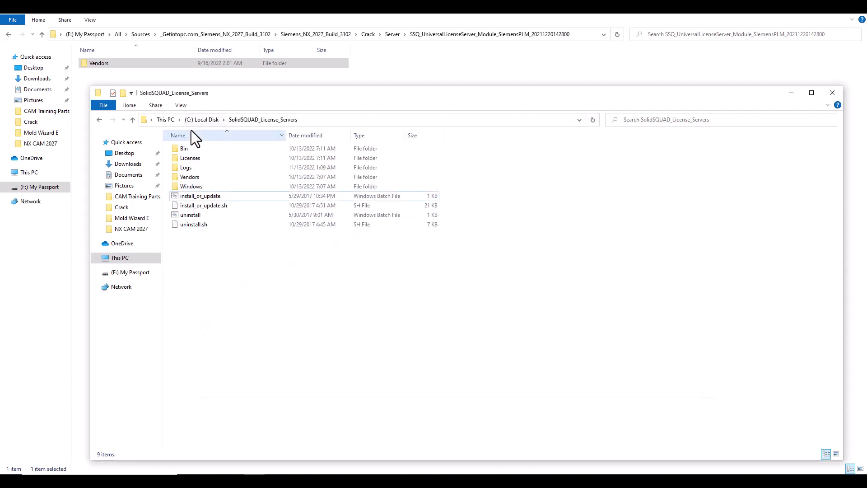
click(396, 76)
click(369, 33)
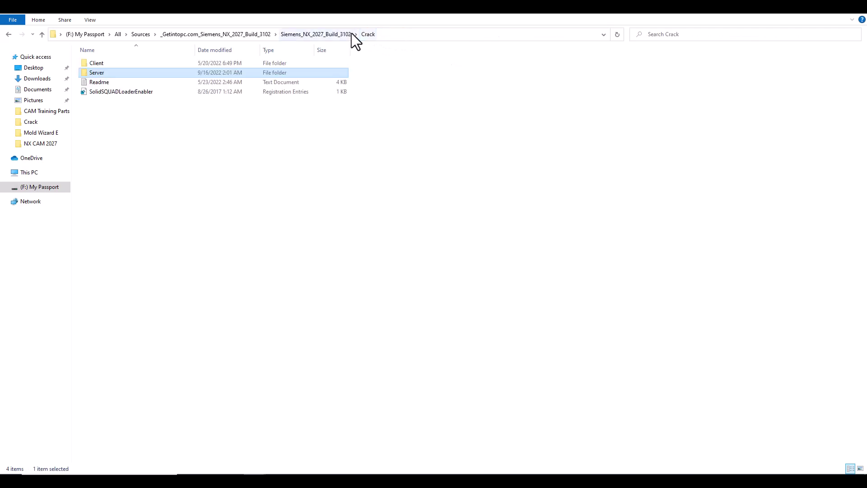
click(352, 34)
click(107, 73)
double_click(108, 73)
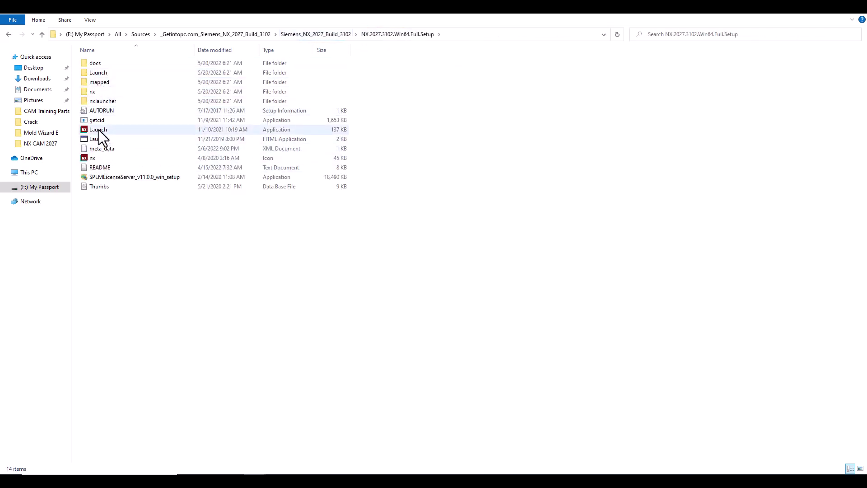
click(99, 130)
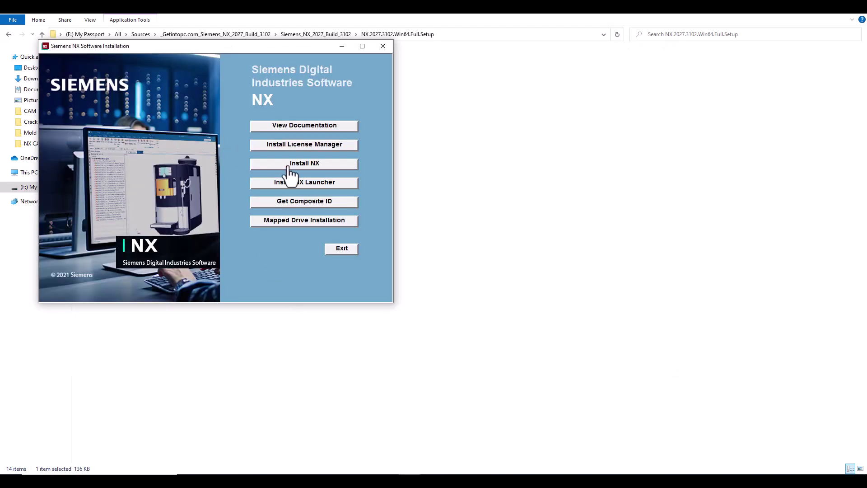
Start the NX install, then cancel and exit the setup wizard
click(273, 168)
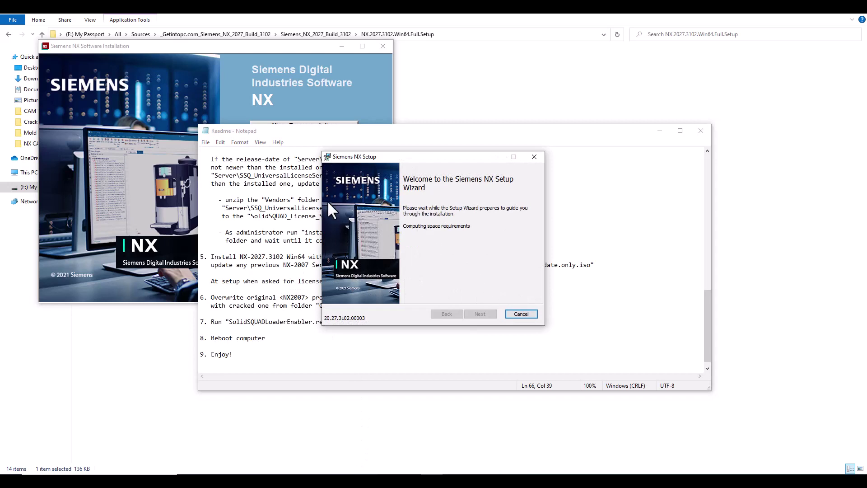
drag(411, 159, 104, 177)
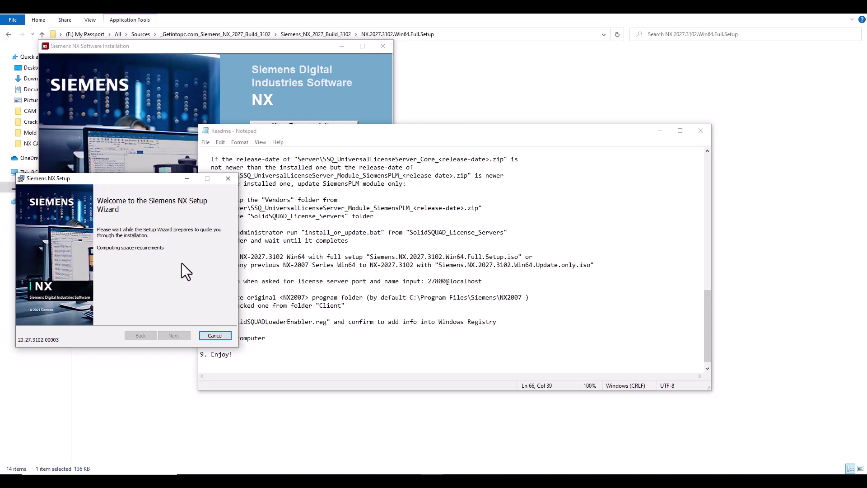
drag(142, 179, 468, 111)
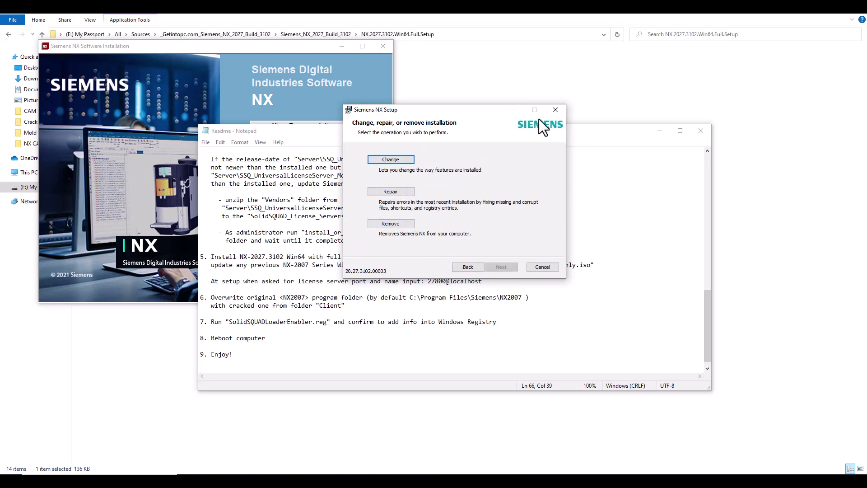
click(557, 111)
click(451, 258)
click(556, 110)
click(421, 258)
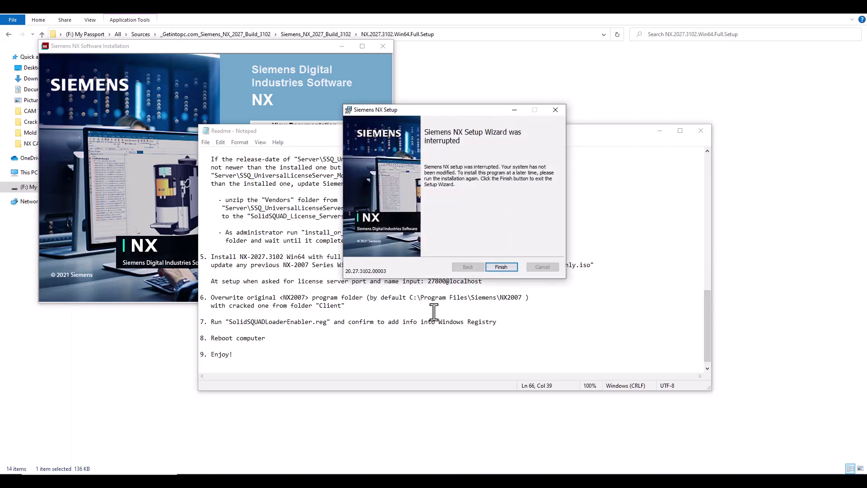
click(557, 110)
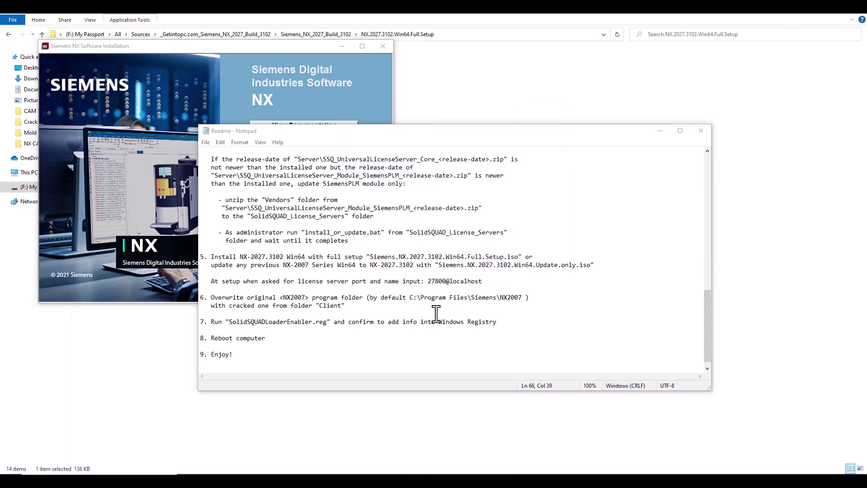
Highlight 'localhost' in the 27800@localhost license line, then reveal the desktop
drag(428, 281, 452, 281)
click(474, 281)
click(482, 281)
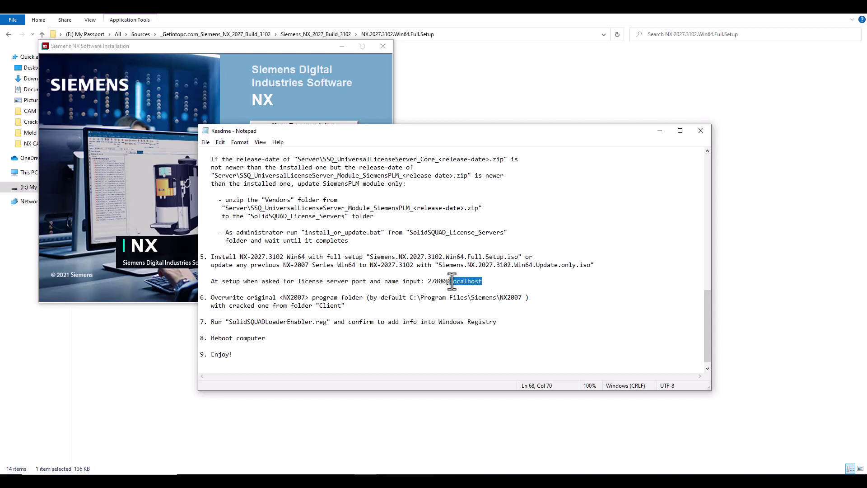
drag(451, 281, 450, 281)
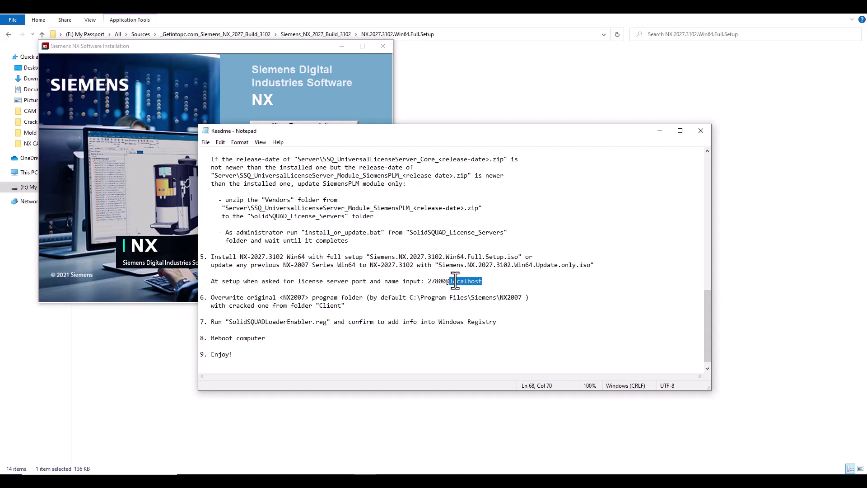
click(16, 459)
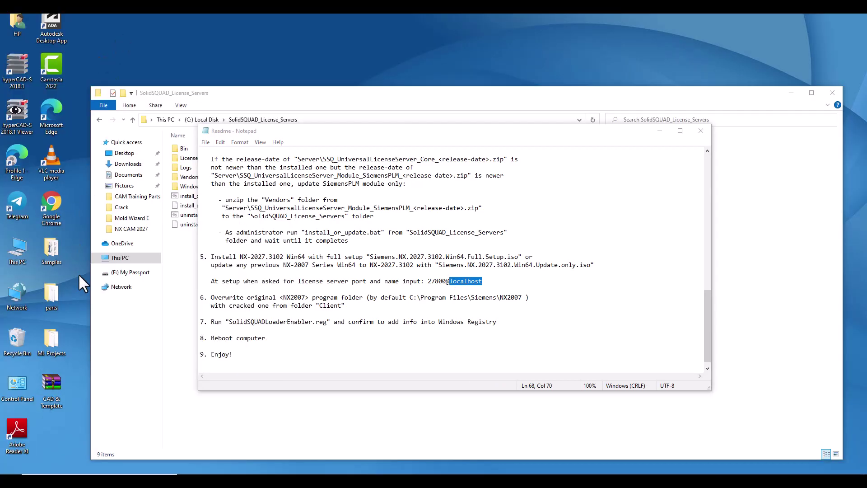
right_click(19, 251)
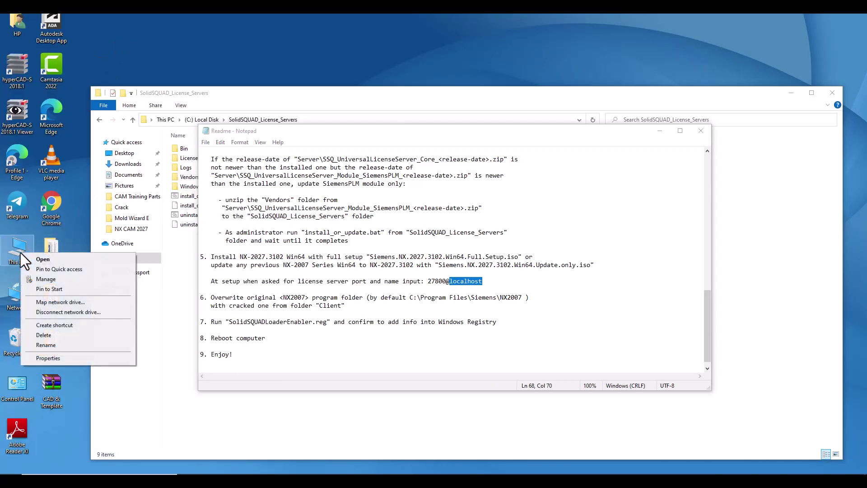
click(55, 356)
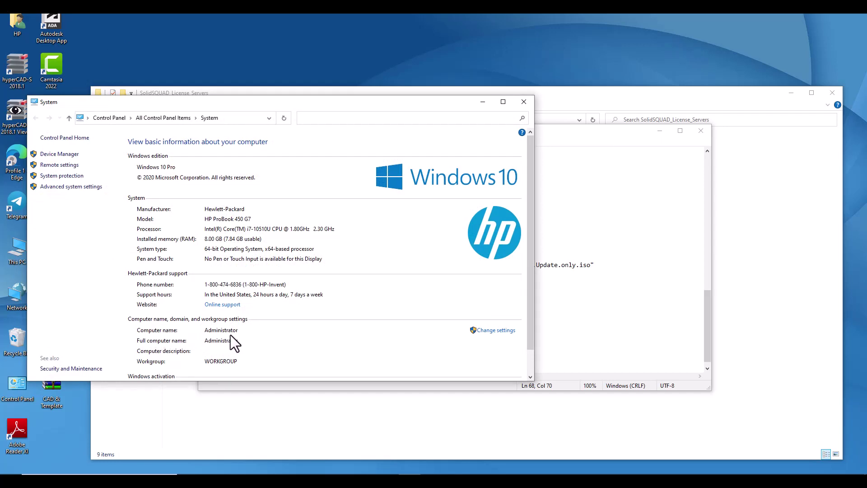
click(524, 102)
click(478, 286)
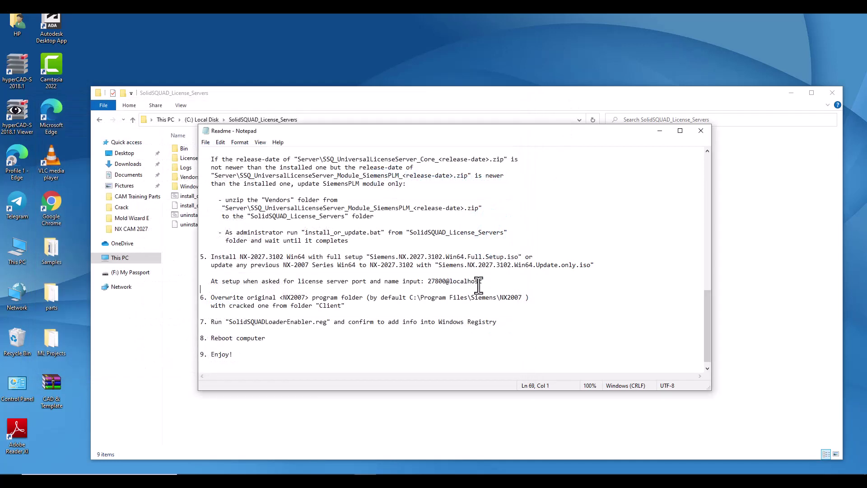
Highlight localhost and the NX2007 folder name in step 6 of the Readme, then close Notepad
drag(486, 282, 450, 282)
click(475, 298)
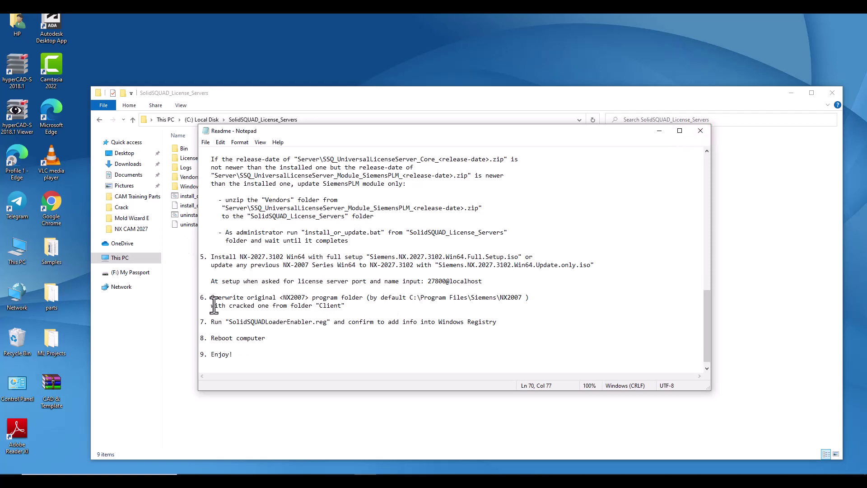
drag(215, 297, 307, 298)
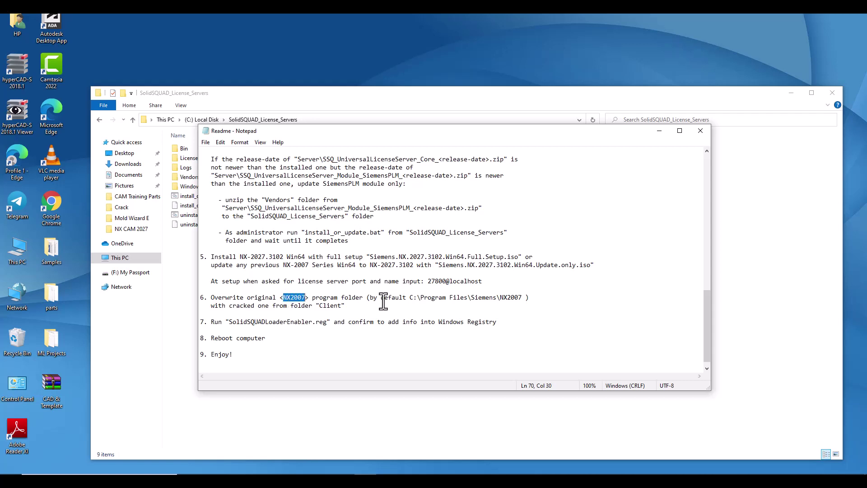
key(alt+F4)
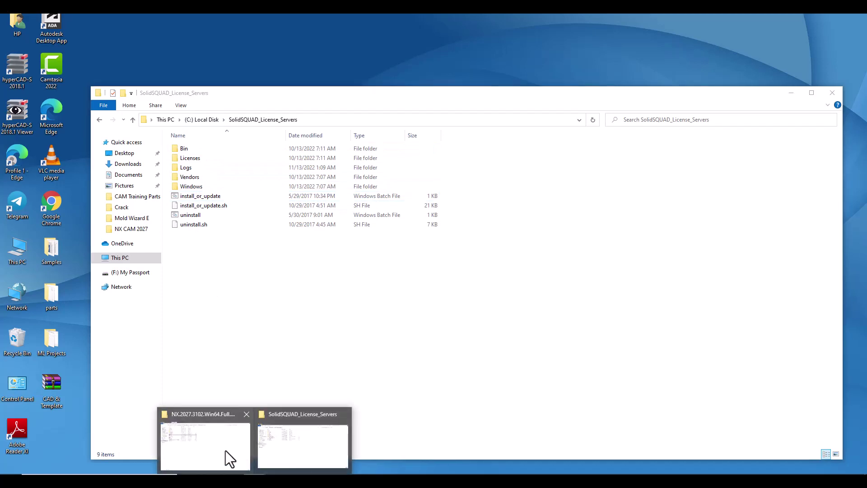
Copy the NX2007 folder from Siemens_NX_2027_Build_3102\Crack\Client
click(228, 458)
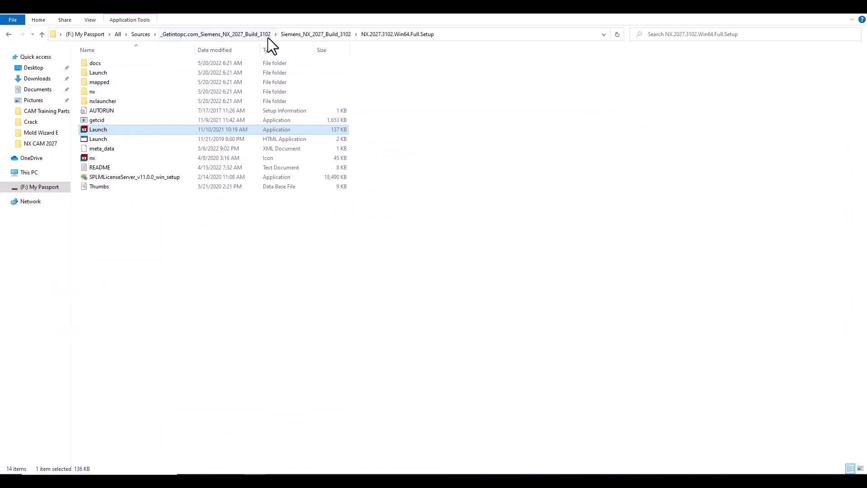
click(249, 34)
double_click(120, 62)
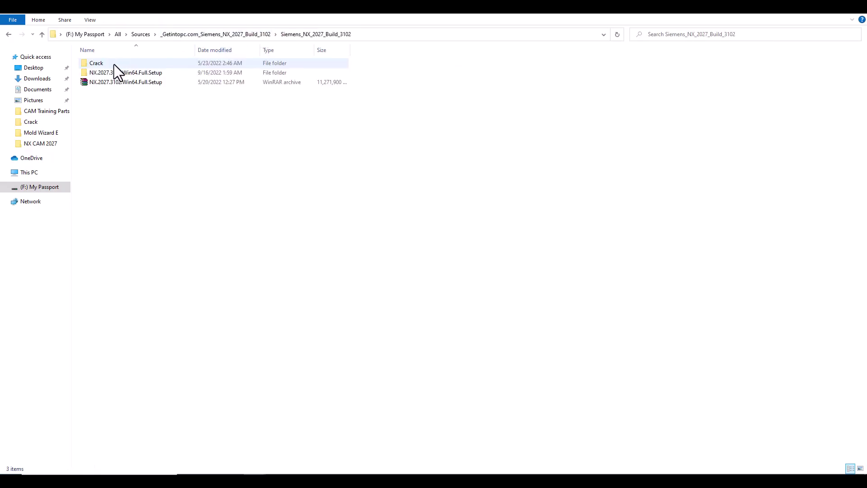
double_click(104, 65)
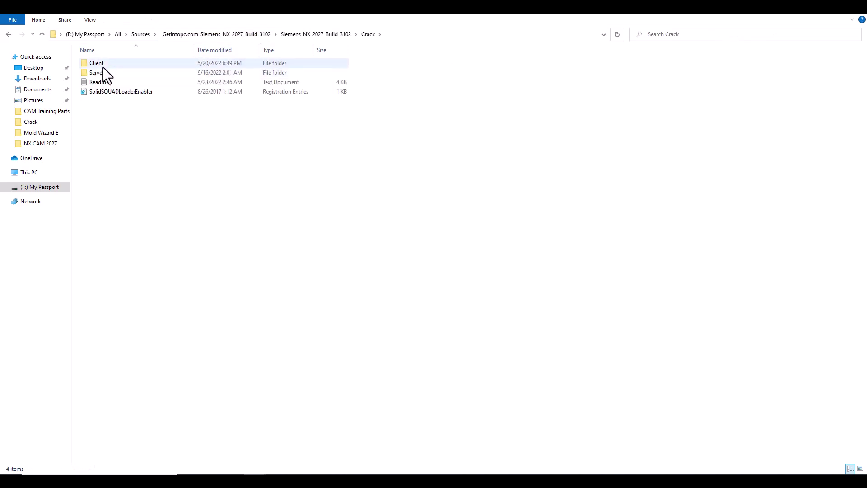
double_click(103, 64)
click(99, 63)
right_click(99, 63)
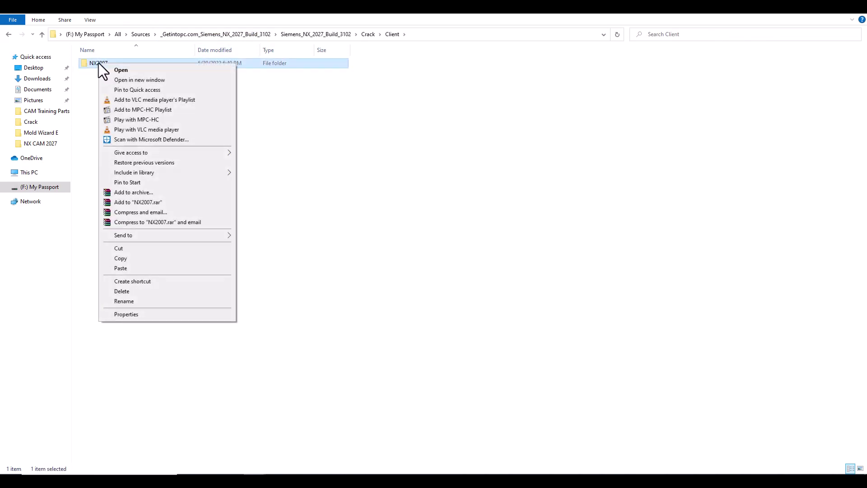
click(142, 261)
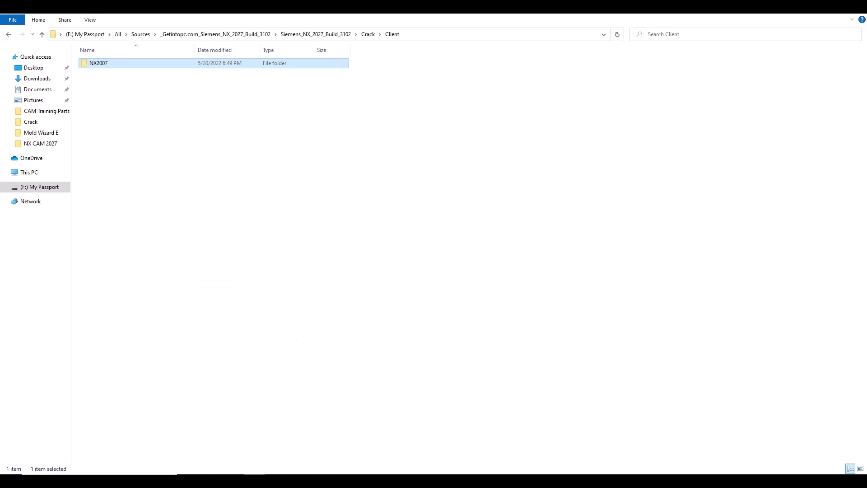
Check the Readme for the target path, then navigate to C:\Program Files\Siemens
mouse_move(255, 481)
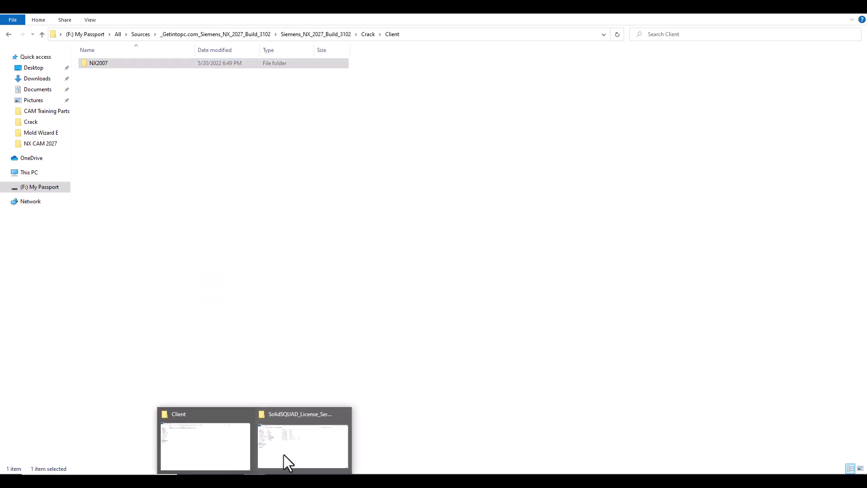
click(284, 455)
click(199, 119)
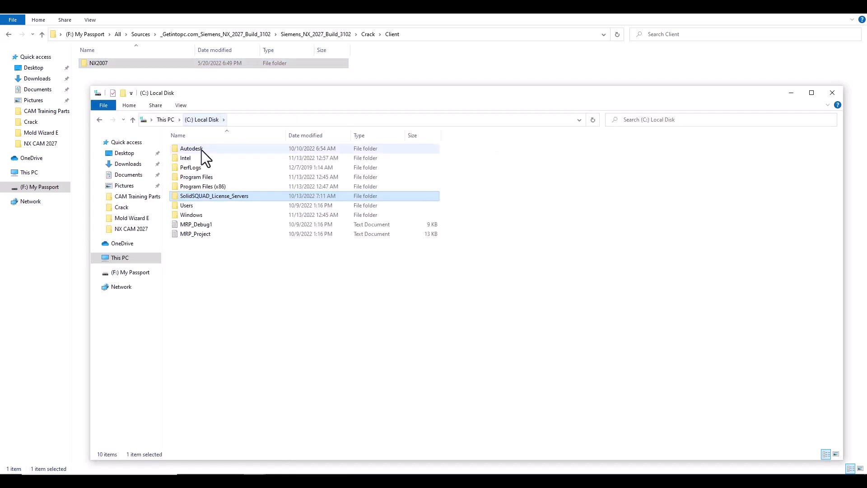
click(366, 481)
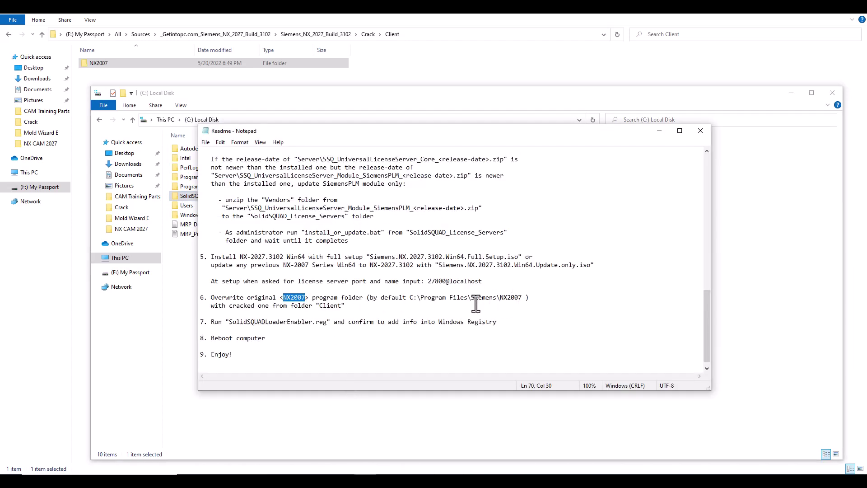
click(163, 310)
double_click(201, 178)
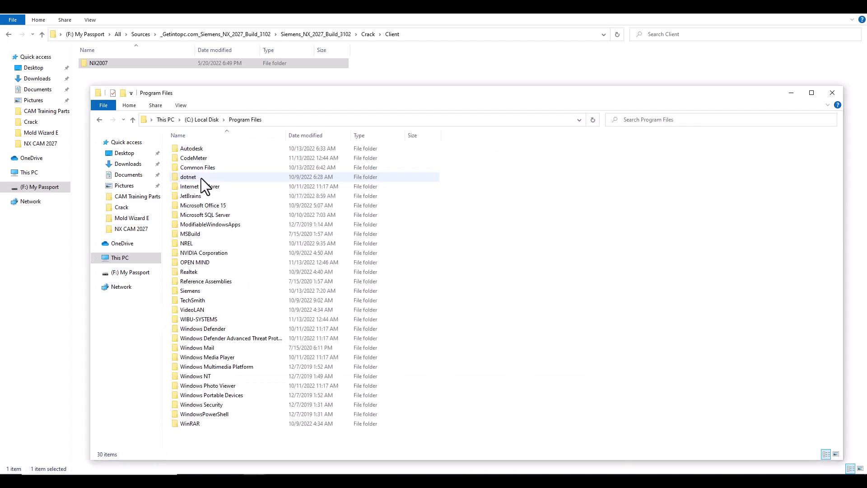
click(197, 160)
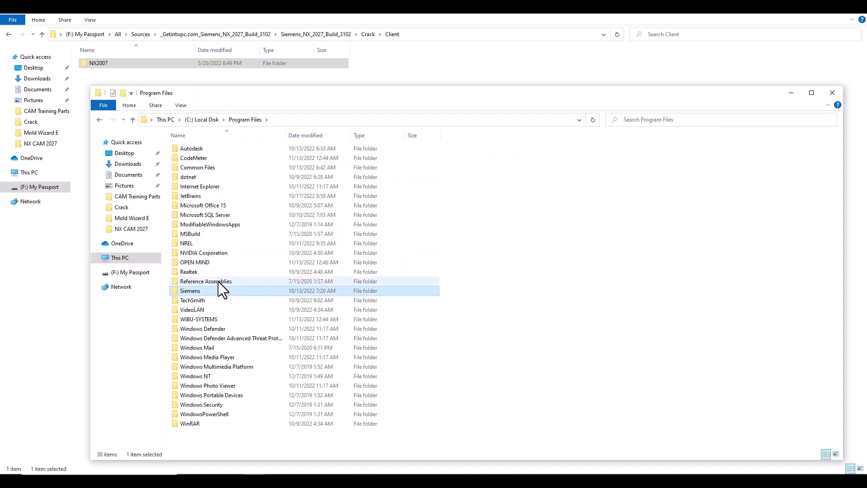
double_click(194, 291)
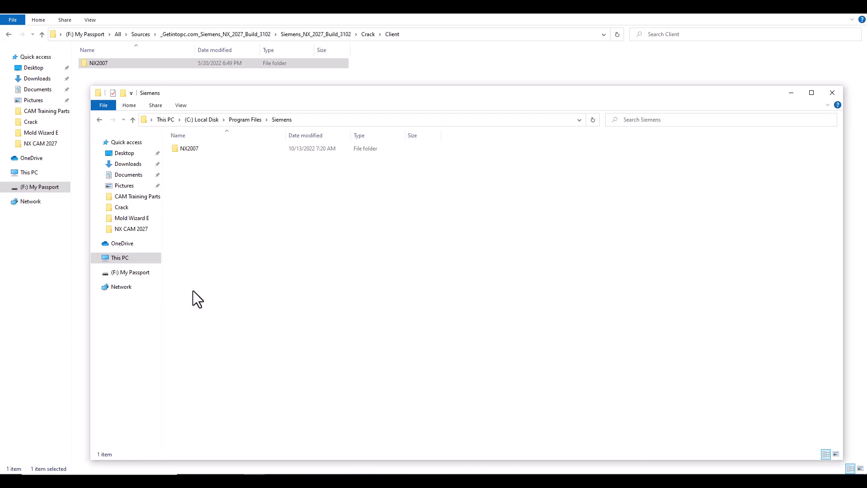
Paste NX2007 into the Siemens folder, overwriting the original, and close the Program Files window
right_click(194, 174)
click(180, 164)
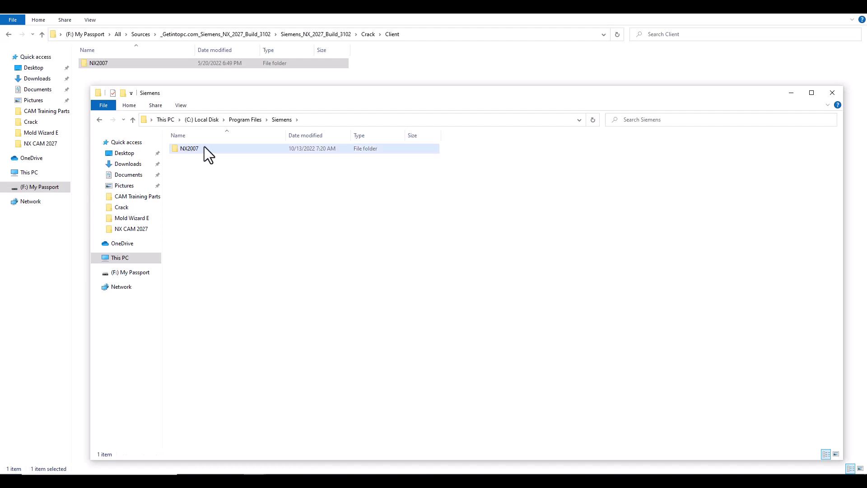
click(245, 120)
click(830, 93)
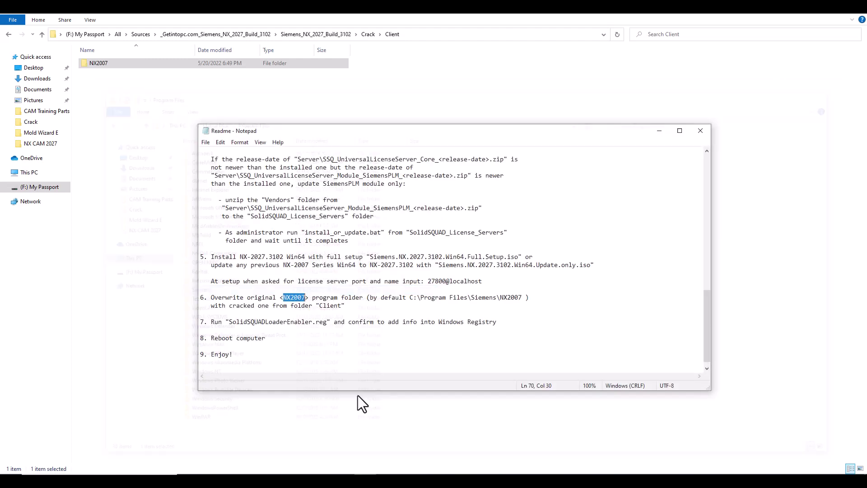
Note the loader registry file name in Readme step 7 and return to the NX files window
drag(230, 323, 315, 324)
click(315, 324)
click(156, 150)
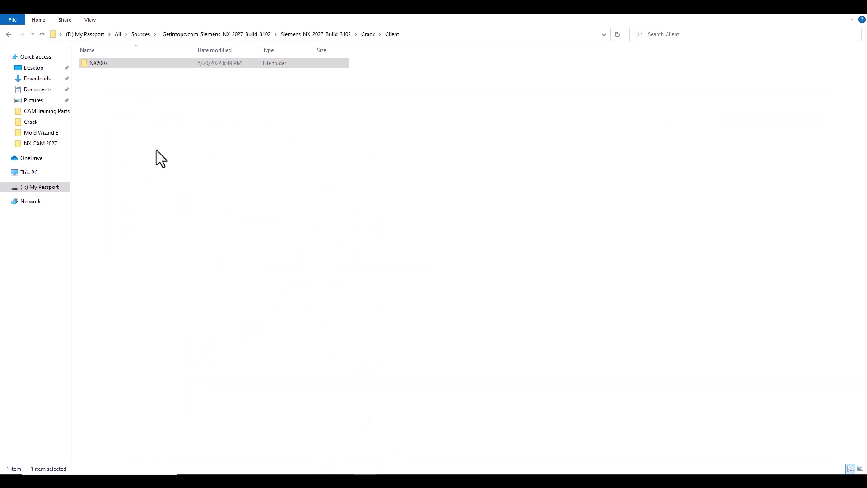
Navigate back to the Crack folder and select SolidSQUADLoaderEnabler.reg
click(369, 34)
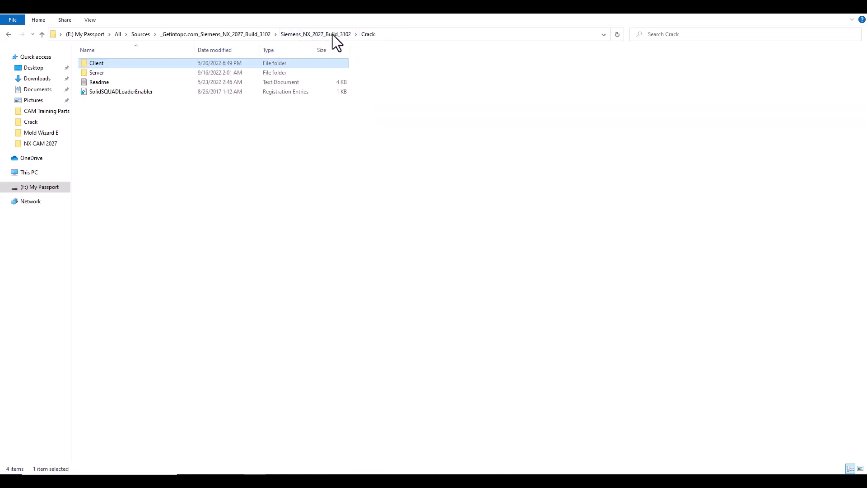
click(333, 35)
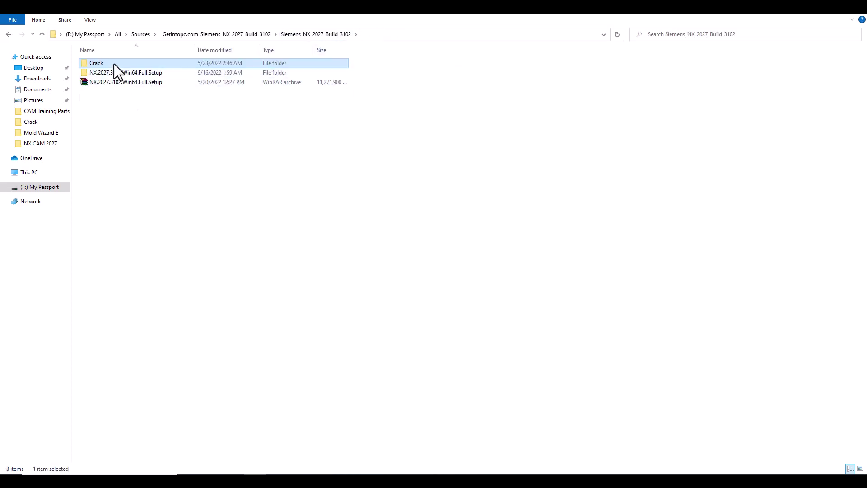
double_click(114, 64)
click(114, 93)
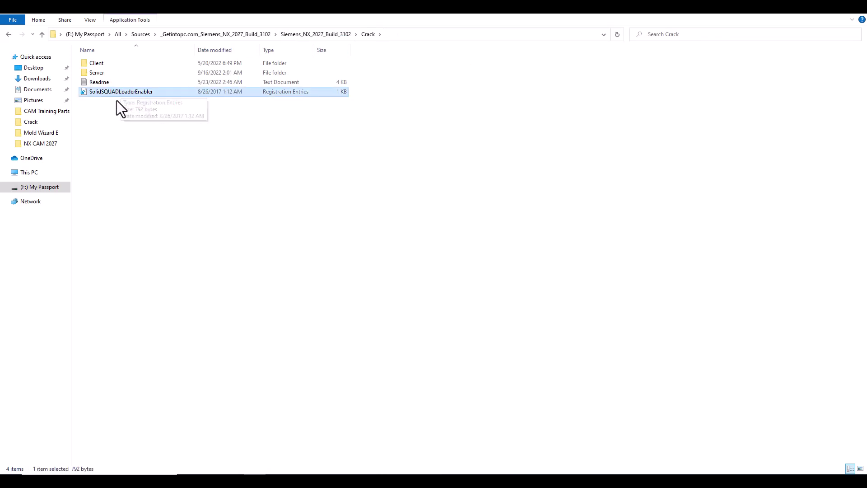
Read Readme steps 7–9 on running the loader registry file and rebooting, then close Notepad
click(375, 473)
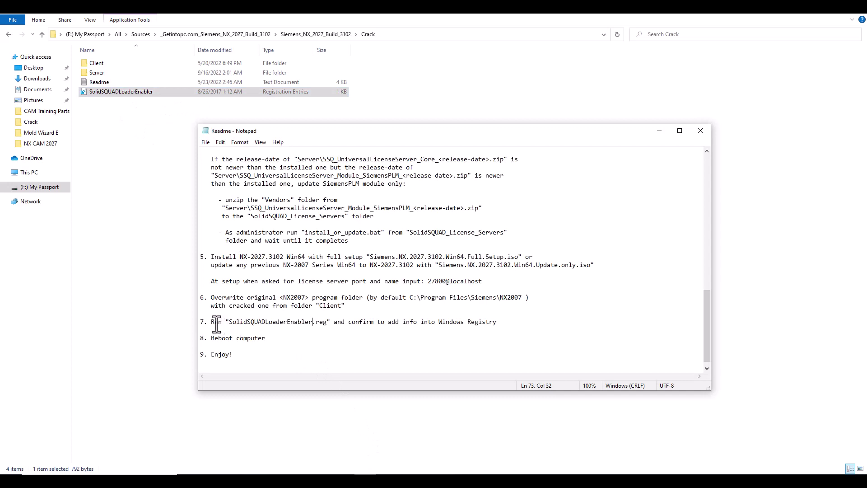
drag(215, 322, 503, 323)
drag(218, 341, 201, 355)
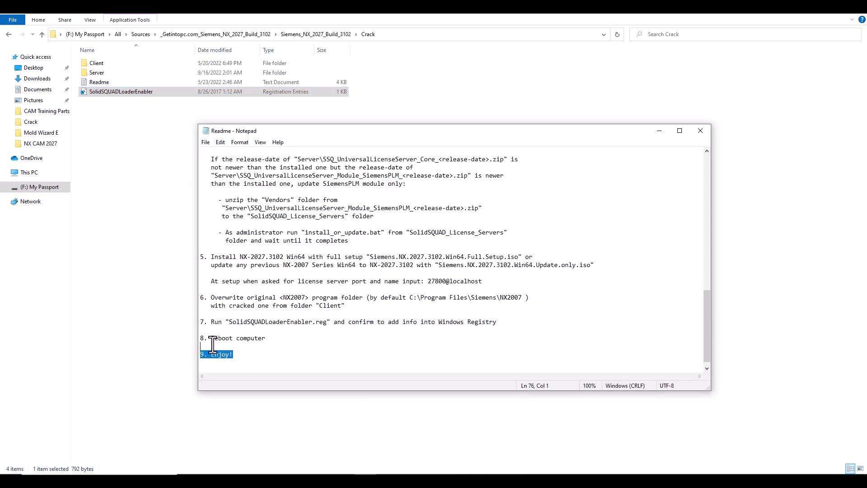
click(212, 343)
click(701, 130)
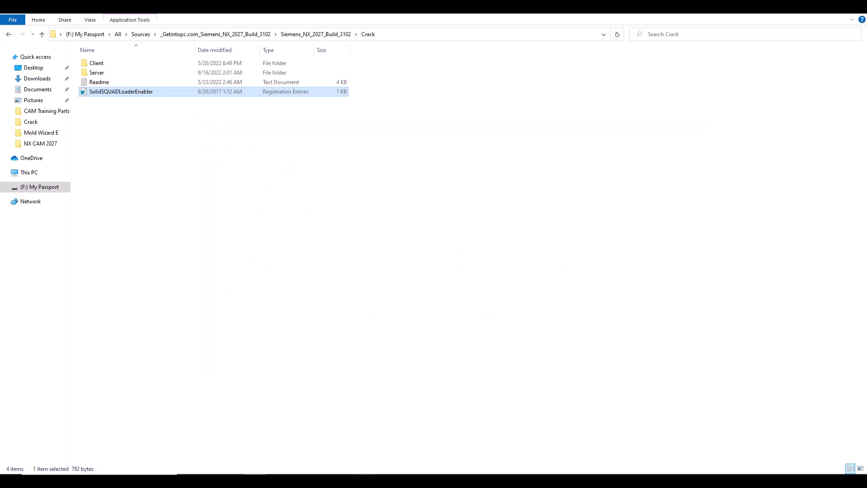